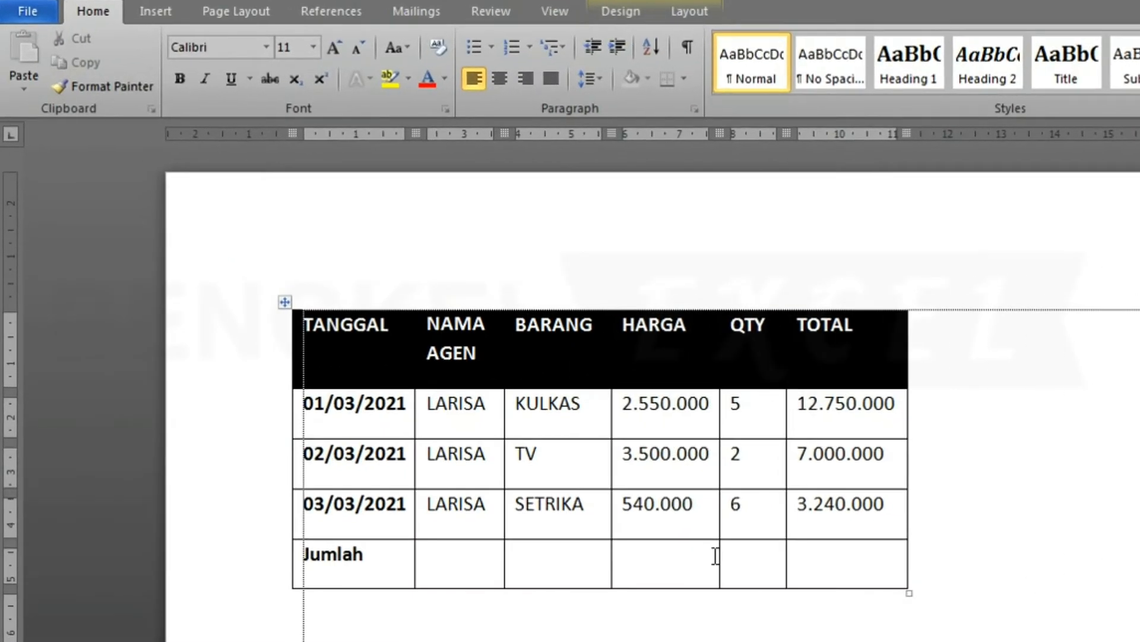
Step: Reduce the line spacing of the whole table and set its paragraph spacing after to 0 pt
{"action": "left_click", "coordinate": [284, 302]}
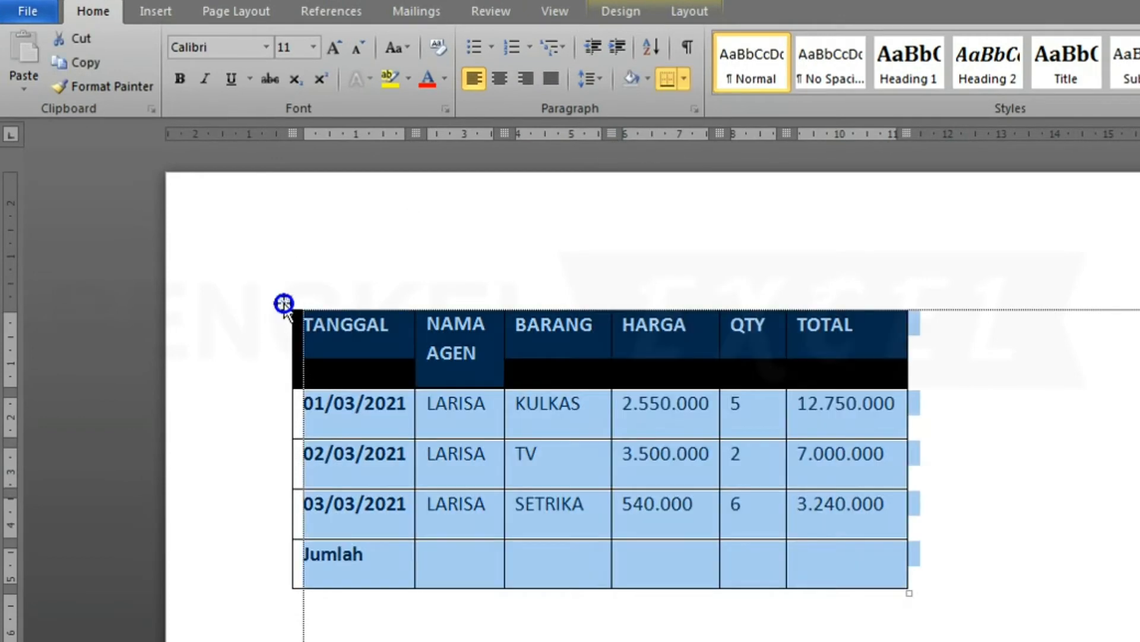
{"action": "left_click", "coordinate": [587, 73]}
{"action": "left_click", "coordinate": [608, 105]}
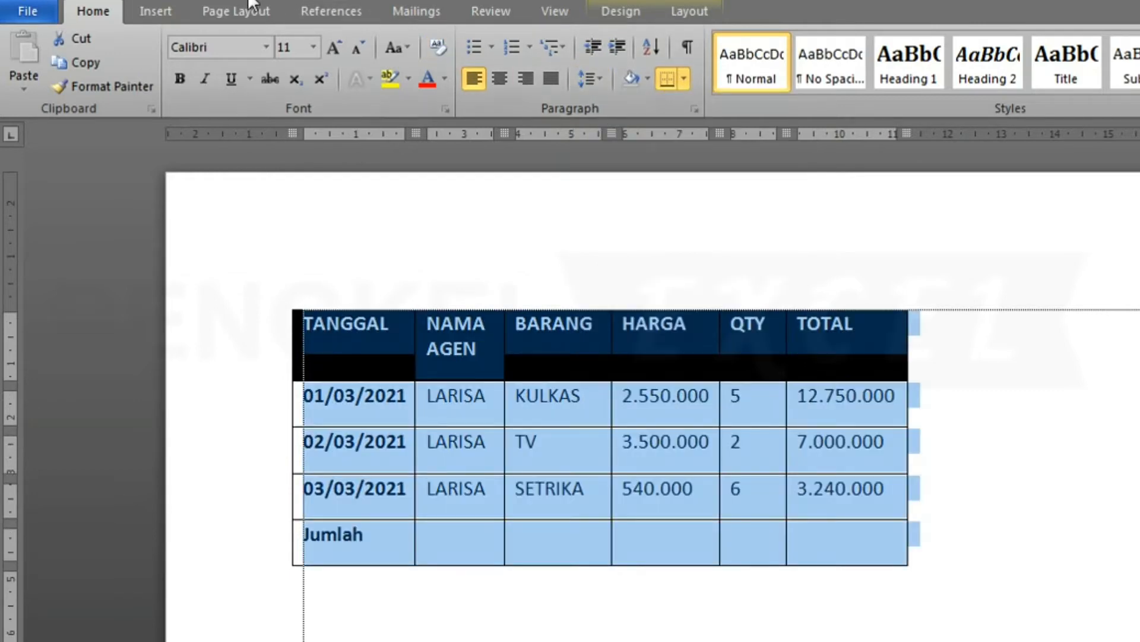
{"action": "left_click", "coordinate": [224, 8]}
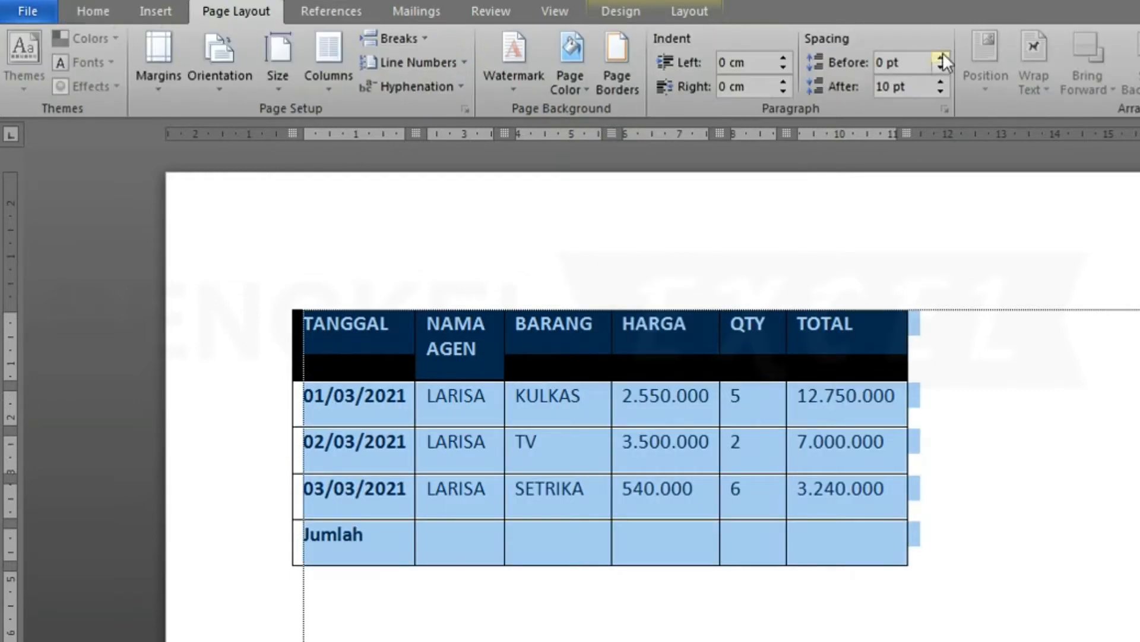
{"action": "left_click", "coordinate": [907, 86]}
{"action": "type", "text": "0"}
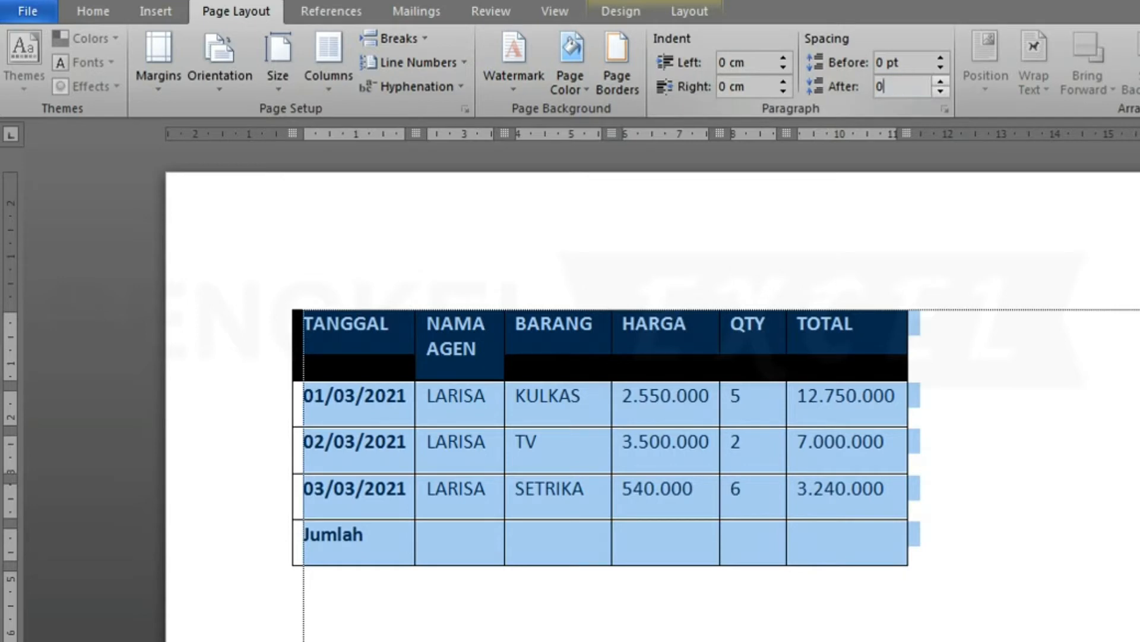
{"action": "key", "text": "Return"}
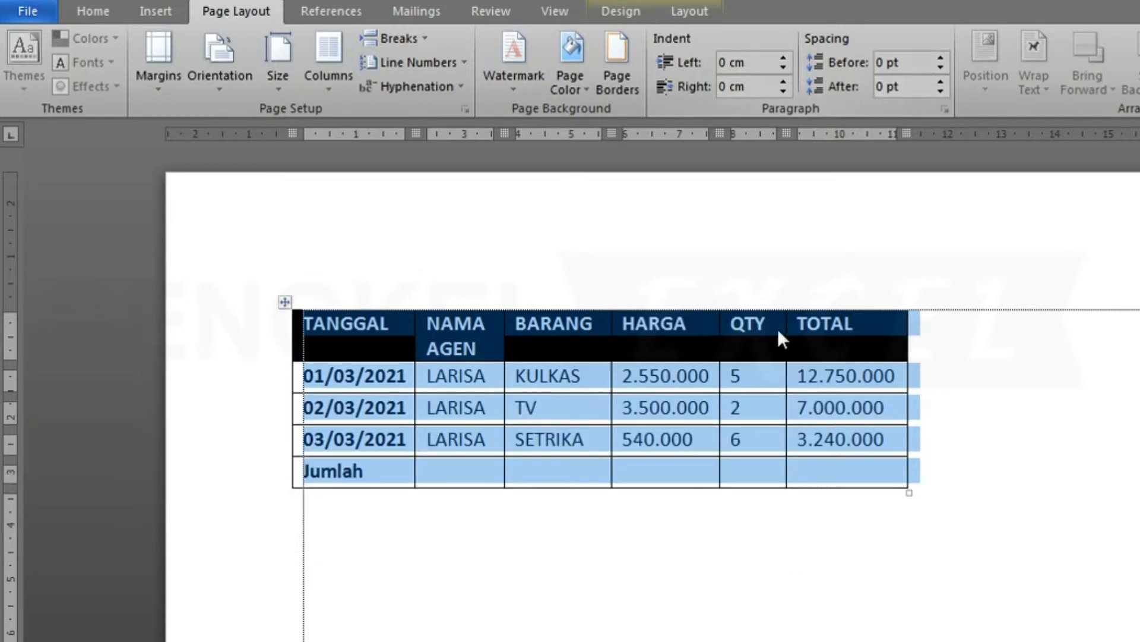
{"action": "left_click", "coordinate": [693, 331]}
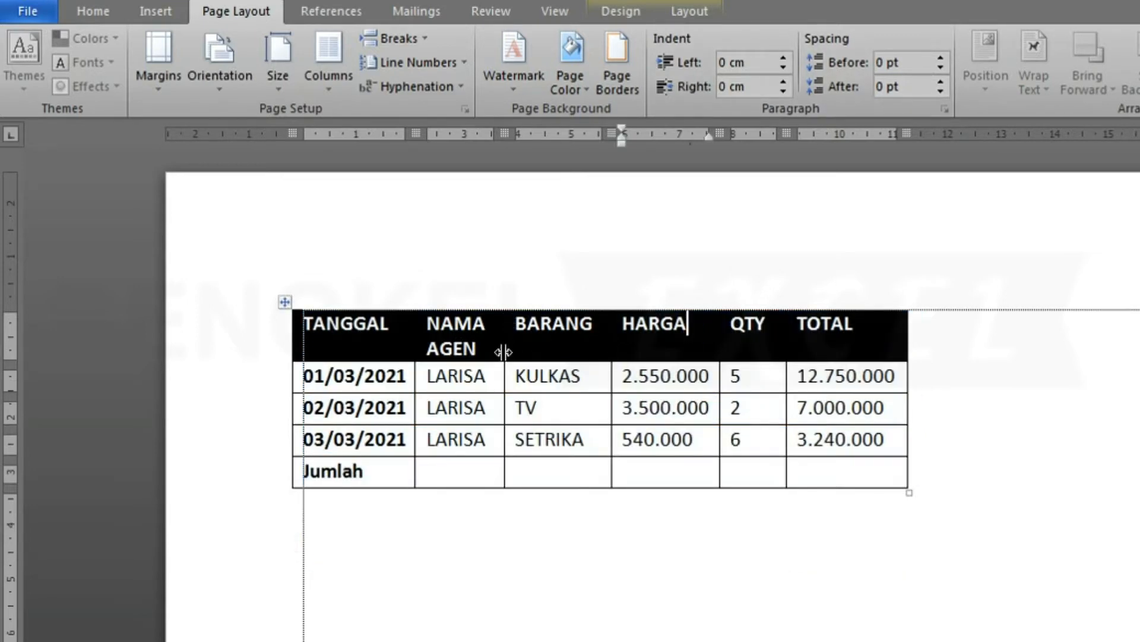
Step: Widen the NAMA AGEN column slightly and centre the header row's text horizontally and vertically in its cells
{"action": "left_click_drag", "start_coordinate": [503, 353], "coordinate": [516, 350]}
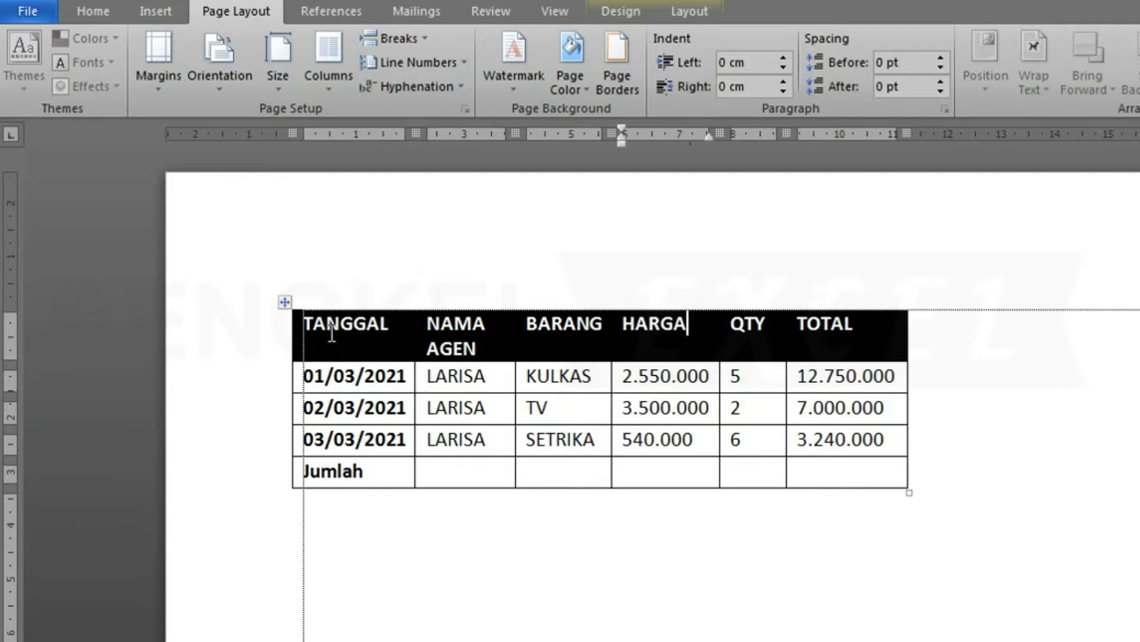
{"action": "left_click_drag", "start_coordinate": [304, 324], "coordinate": [822, 324]}
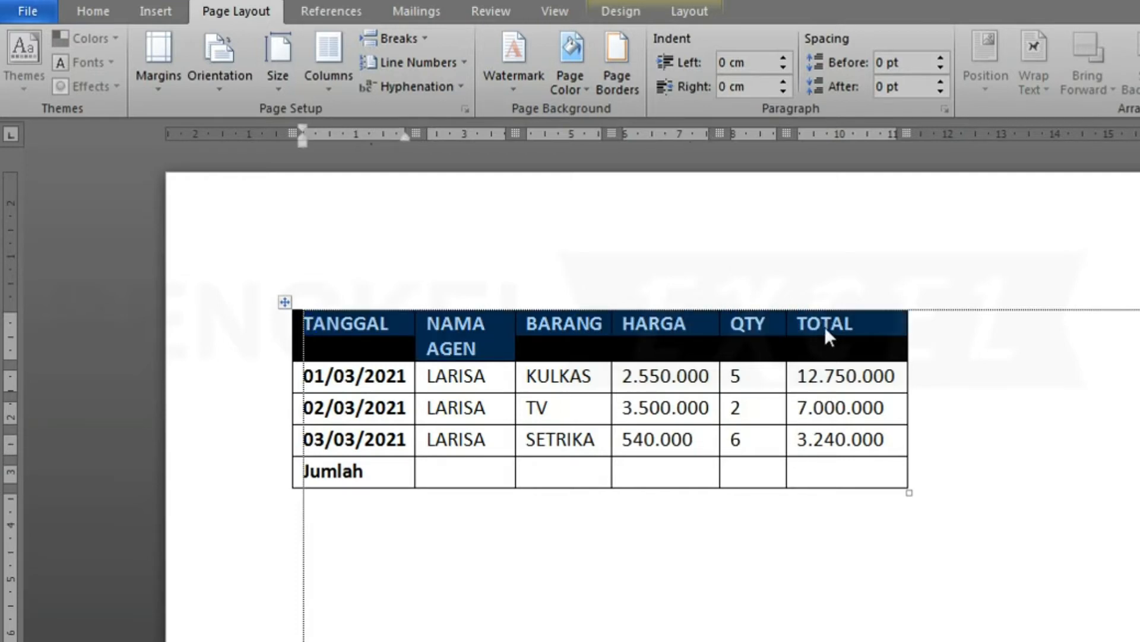
{"action": "right_click", "coordinate": [826, 334]}
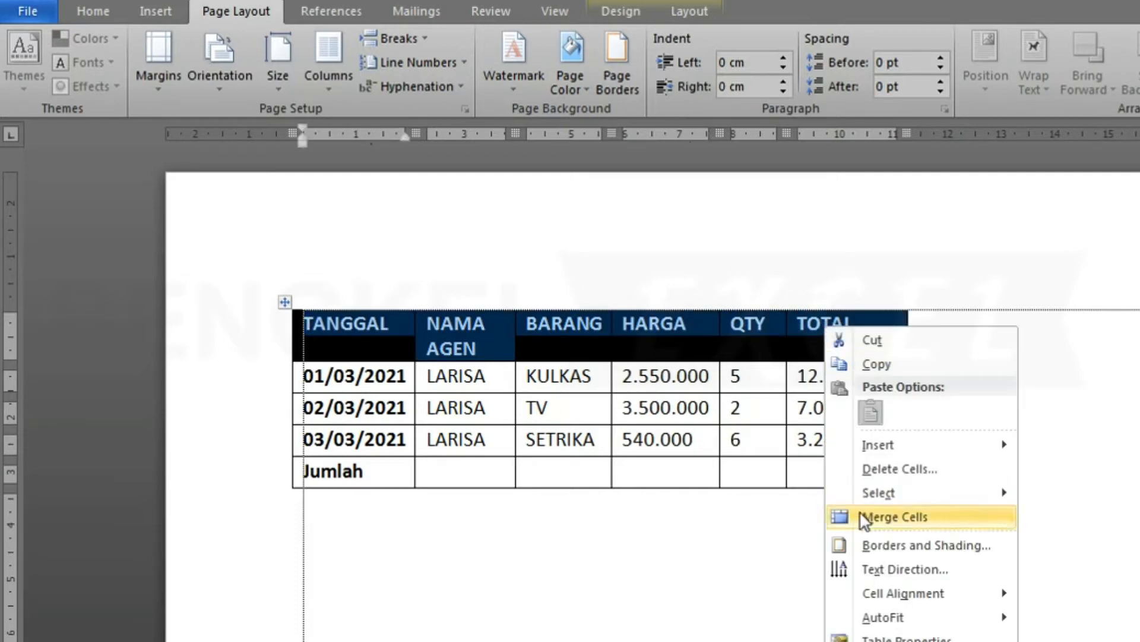
{"action": "mouse_move", "coordinate": [879, 594]}
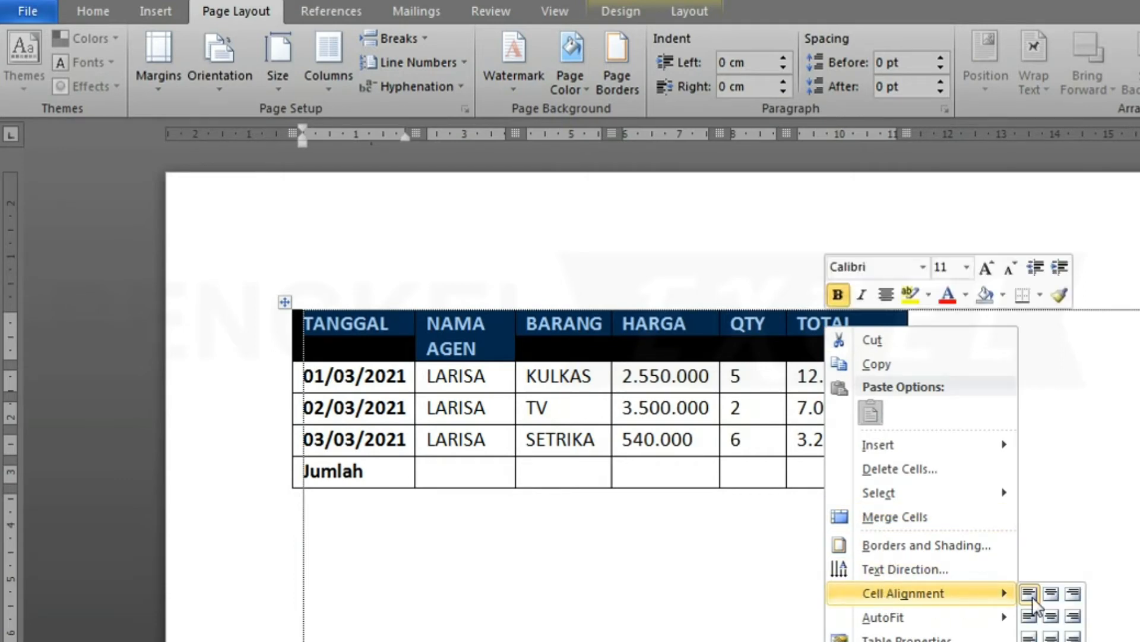
{"action": "left_click", "coordinate": [1051, 615]}
{"action": "left_click", "coordinate": [1051, 616]}
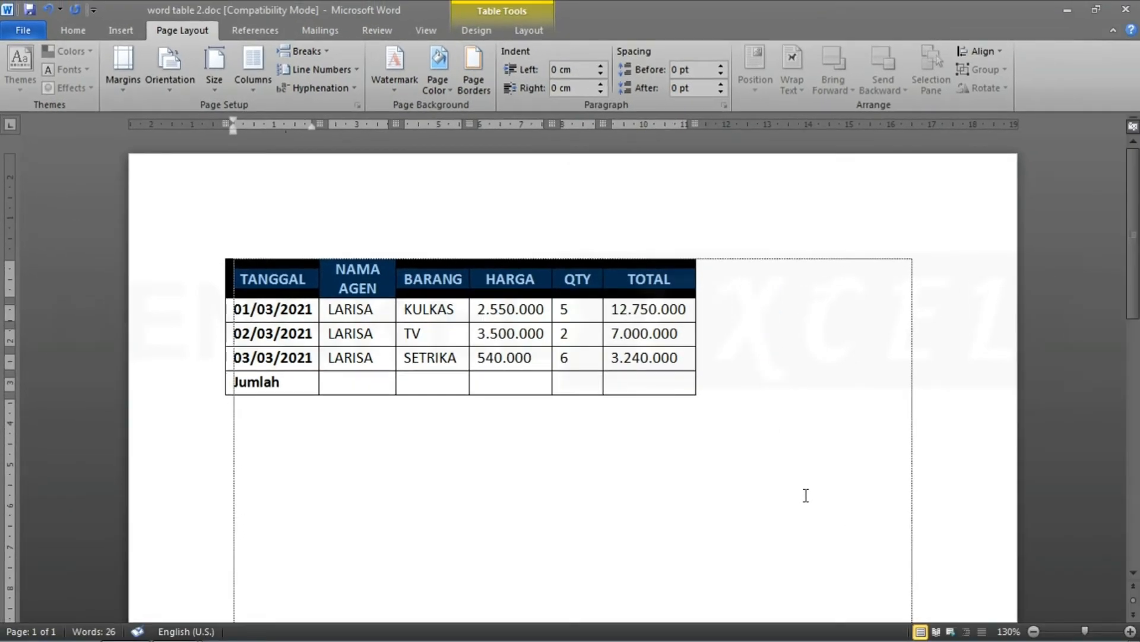
{"action": "right_click", "coordinate": [451, 284]}
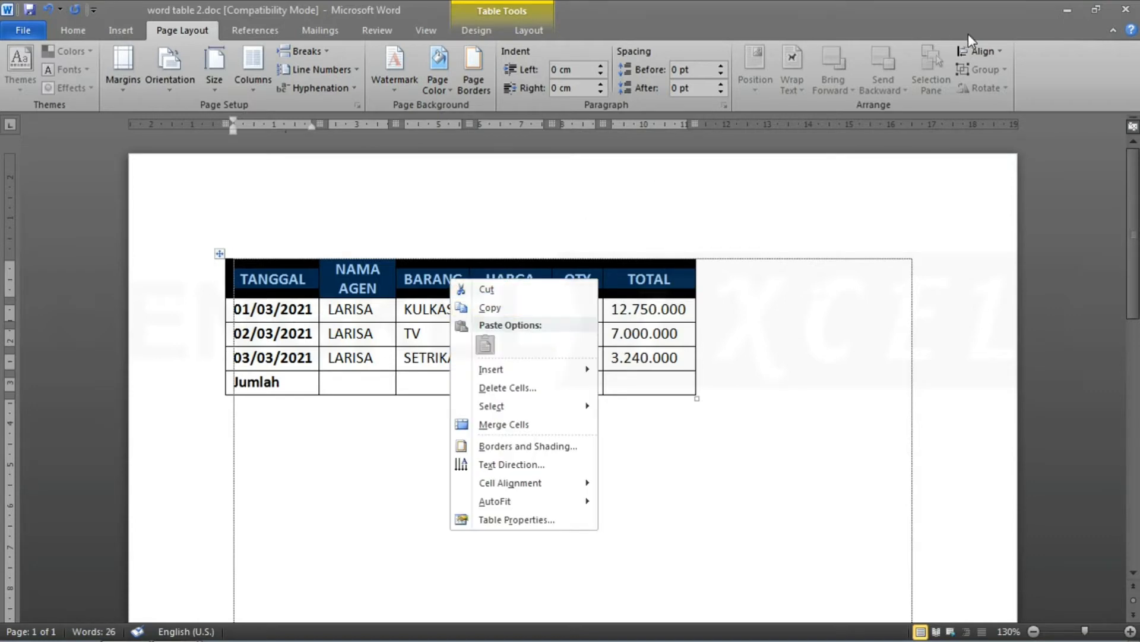
{"action": "left_click", "coordinate": [996, 49]}
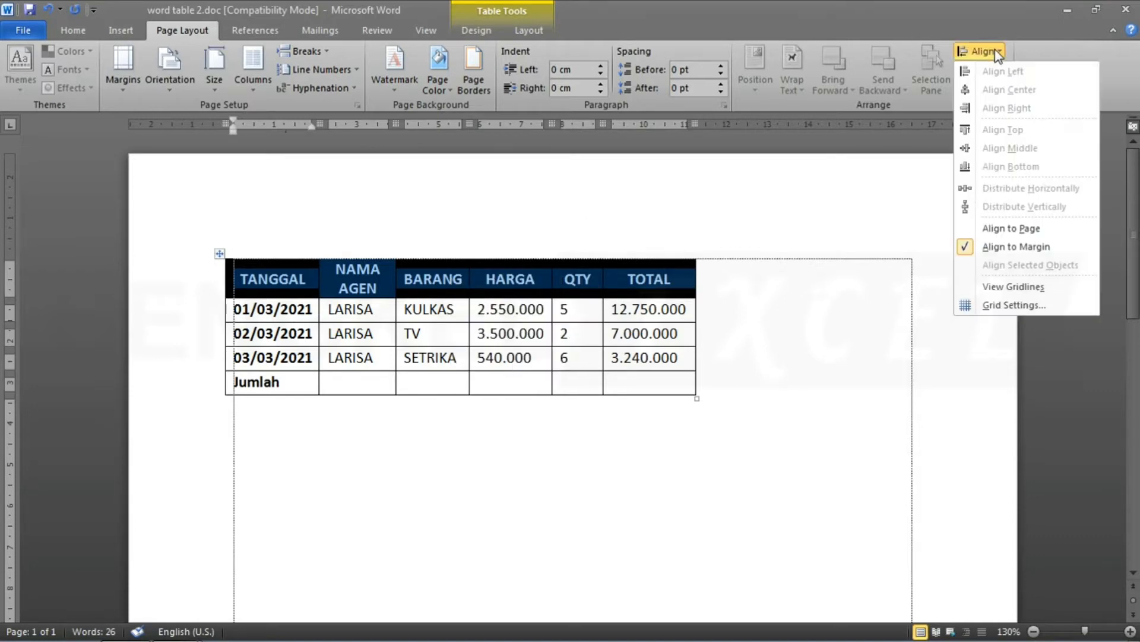
{"action": "left_click", "coordinate": [1003, 229]}
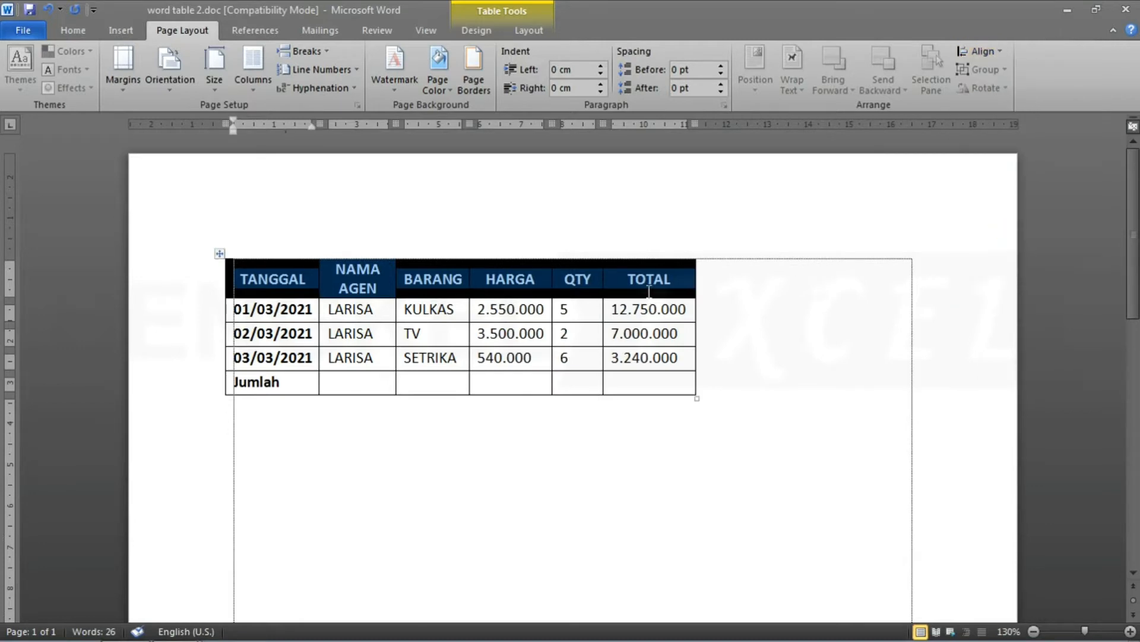
Step: Try various top, bottom and middle cell alignments on the header row, finishing with centred both horizontally and vertically
{"action": "right_click", "coordinate": [367, 272]}
{"action": "mouse_move", "coordinate": [473, 477]}
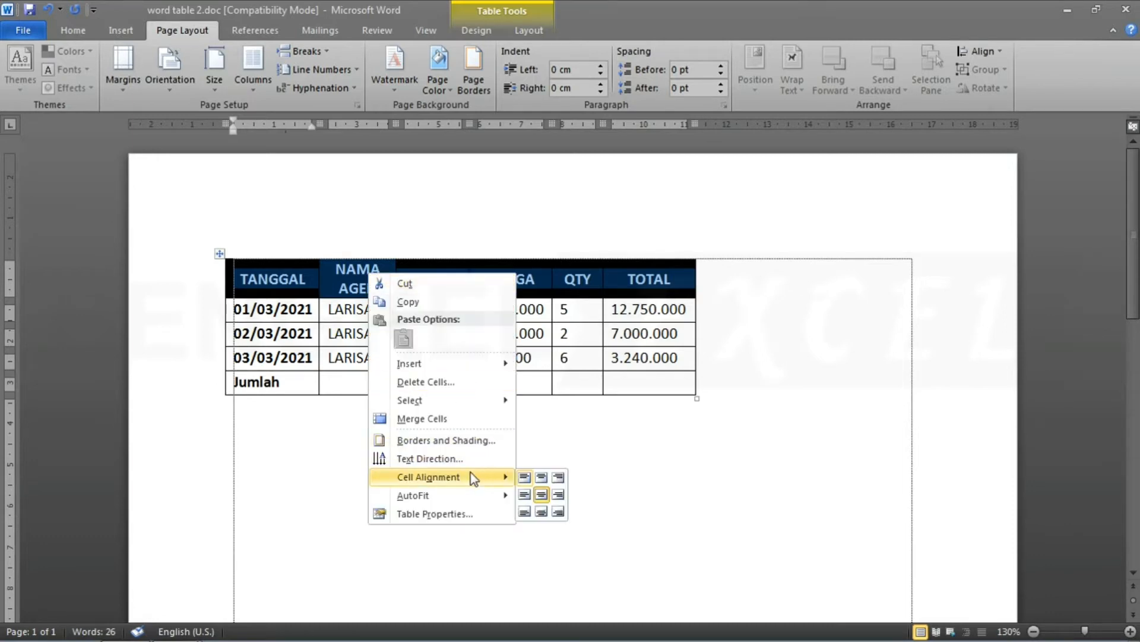
{"action": "left_click", "coordinate": [541, 479]}
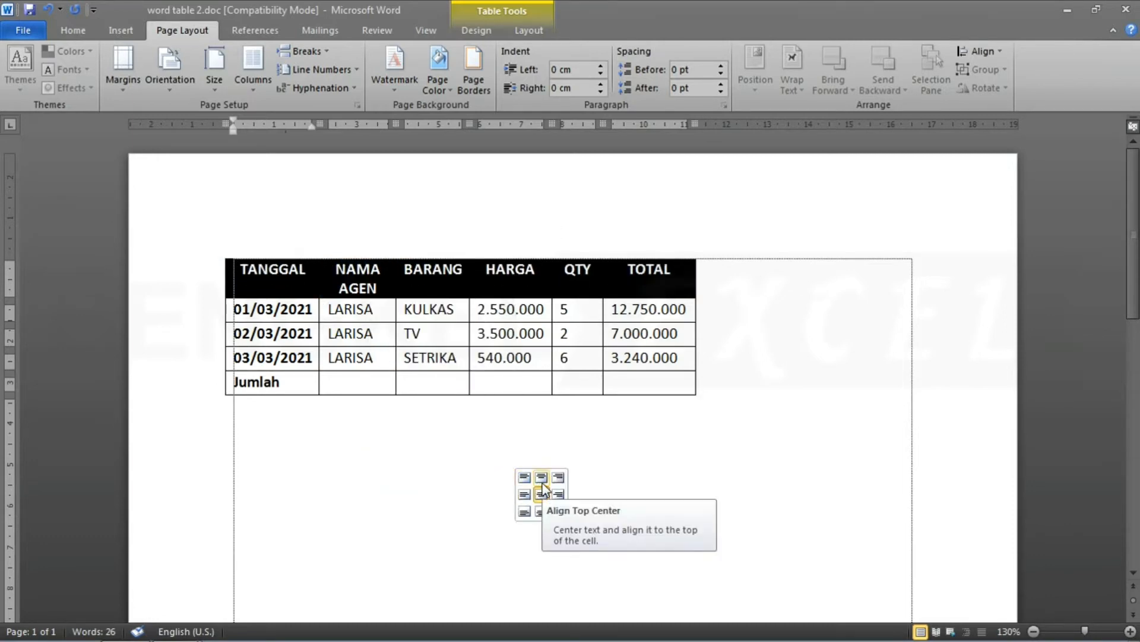
{"action": "left_click", "coordinate": [524, 478]}
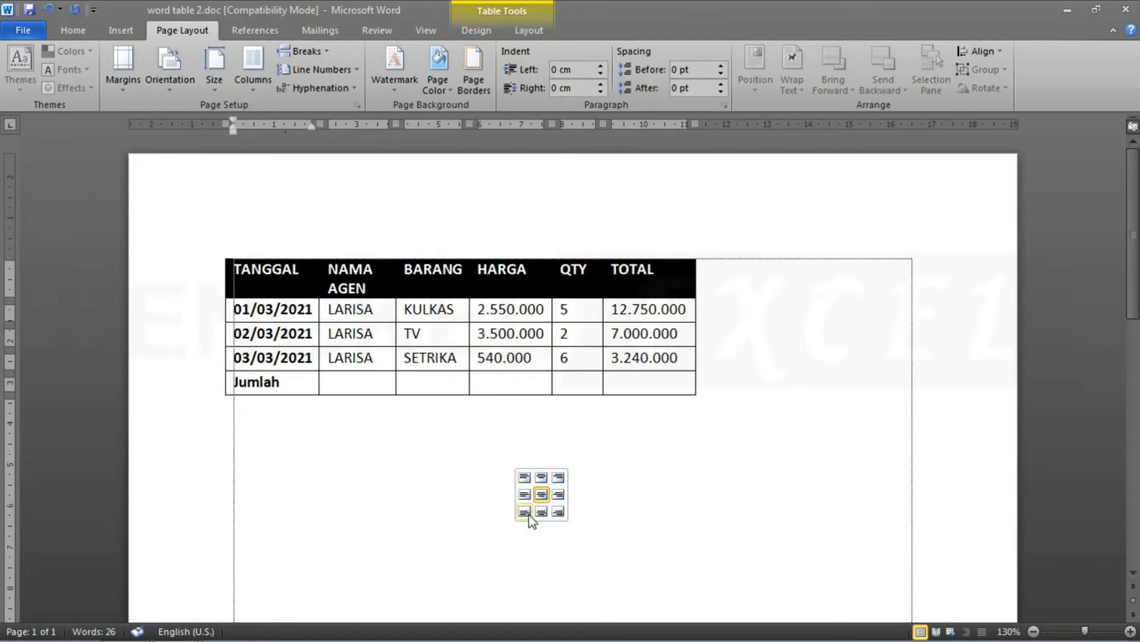
{"action": "left_click", "coordinate": [525, 511]}
{"action": "left_click", "coordinate": [558, 512]}
{"action": "left_click", "coordinate": [558, 494]}
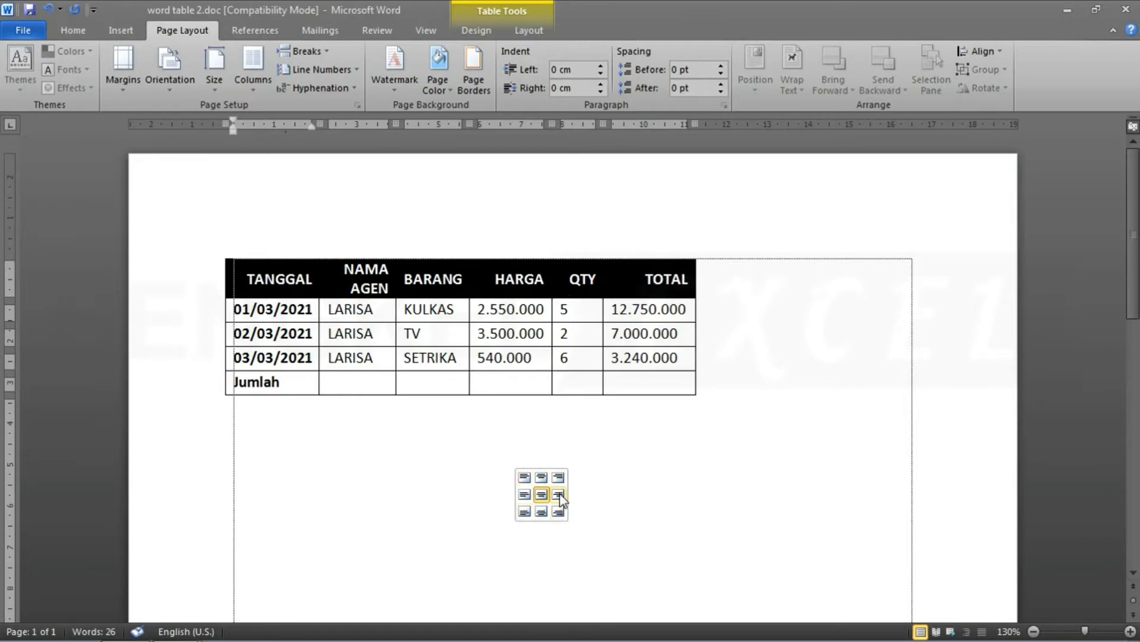
{"action": "left_click", "coordinate": [558, 477]}
{"action": "left_click", "coordinate": [524, 495]}
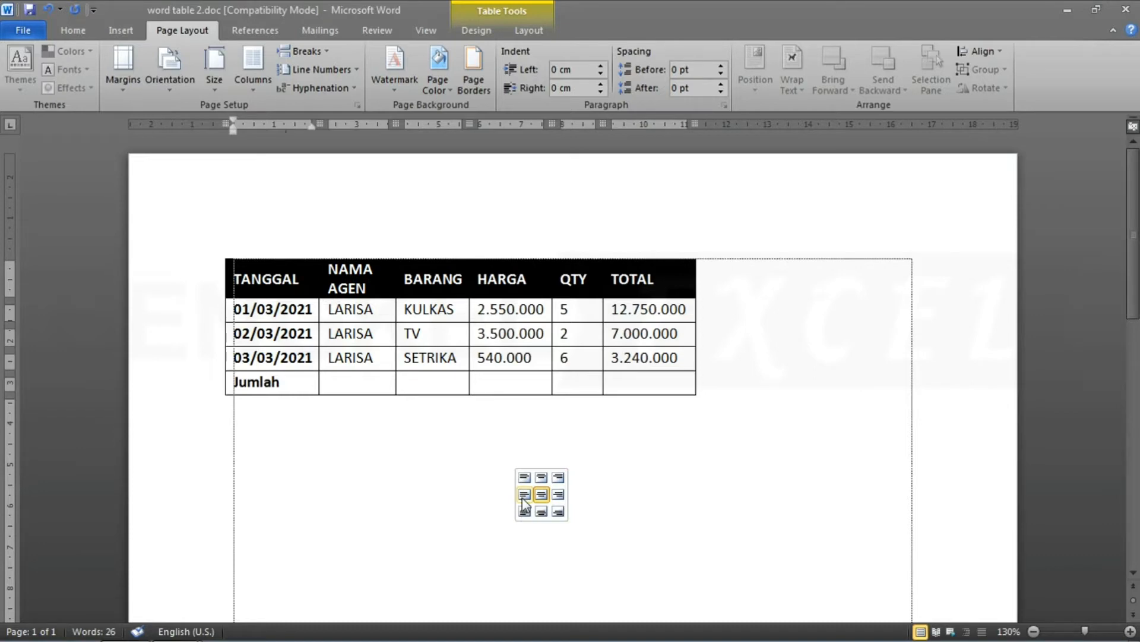
{"action": "left_click", "coordinate": [541, 495]}
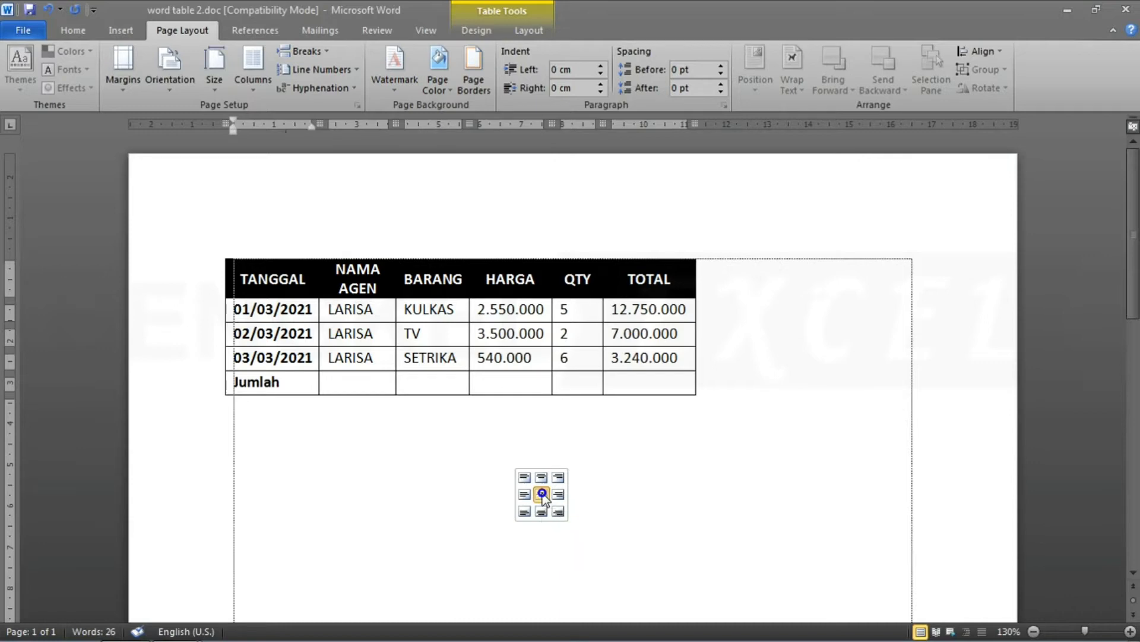
{"action": "left_click", "coordinate": [503, 460]}
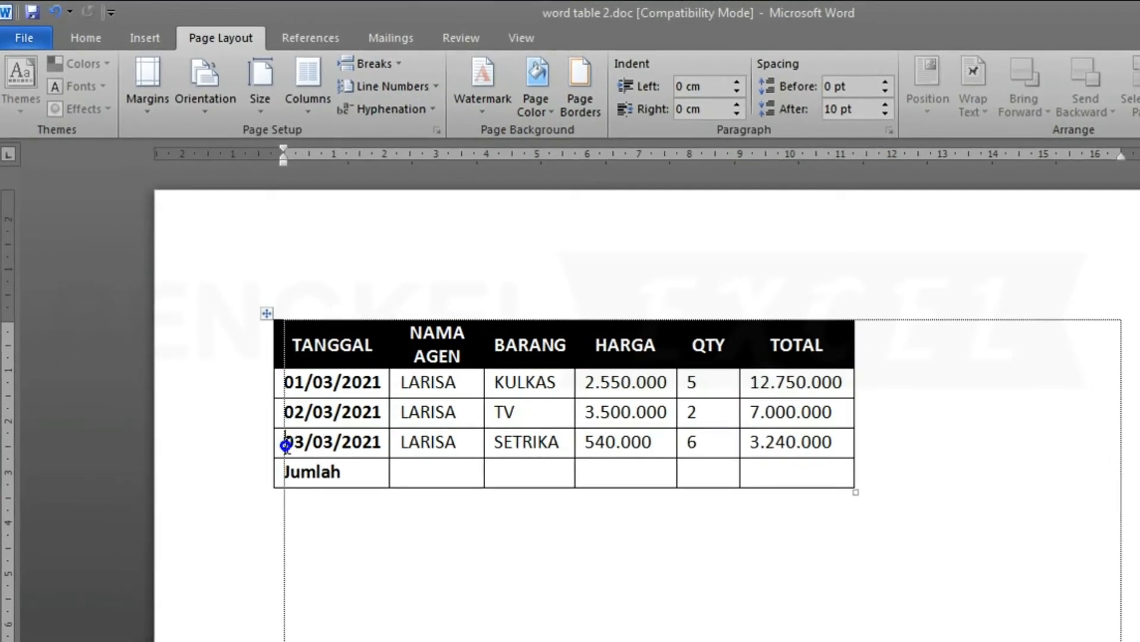
Step: Insert two empty rows between the 03/03/2021 row and the Jumlah row
{"action": "left_click", "coordinate": [287, 441]}
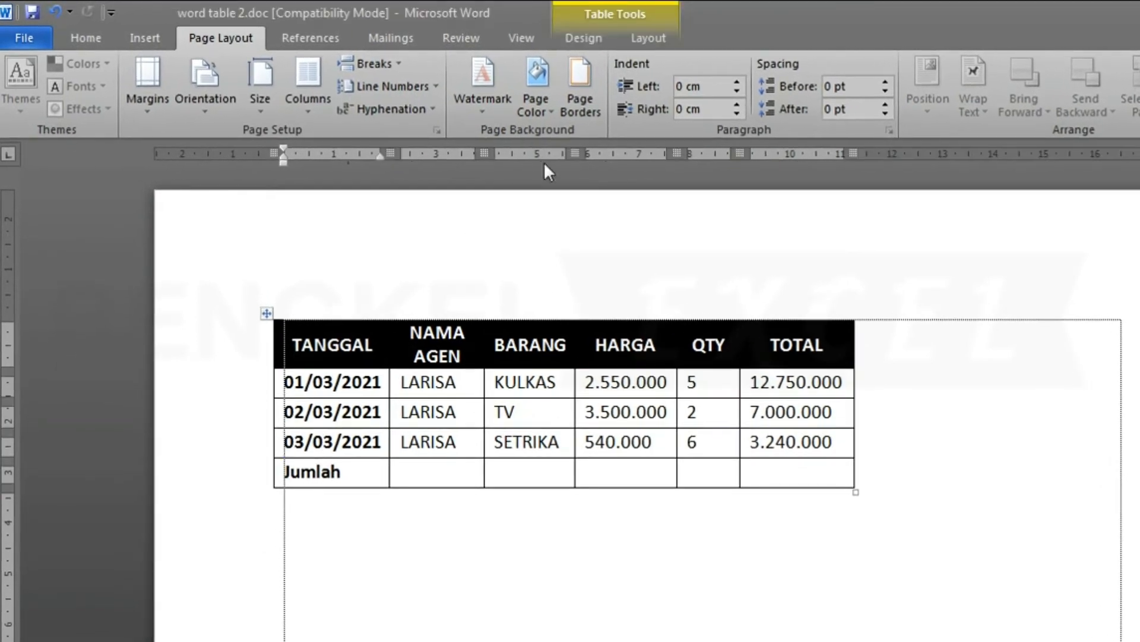
{"action": "left_click", "coordinate": [641, 37]}
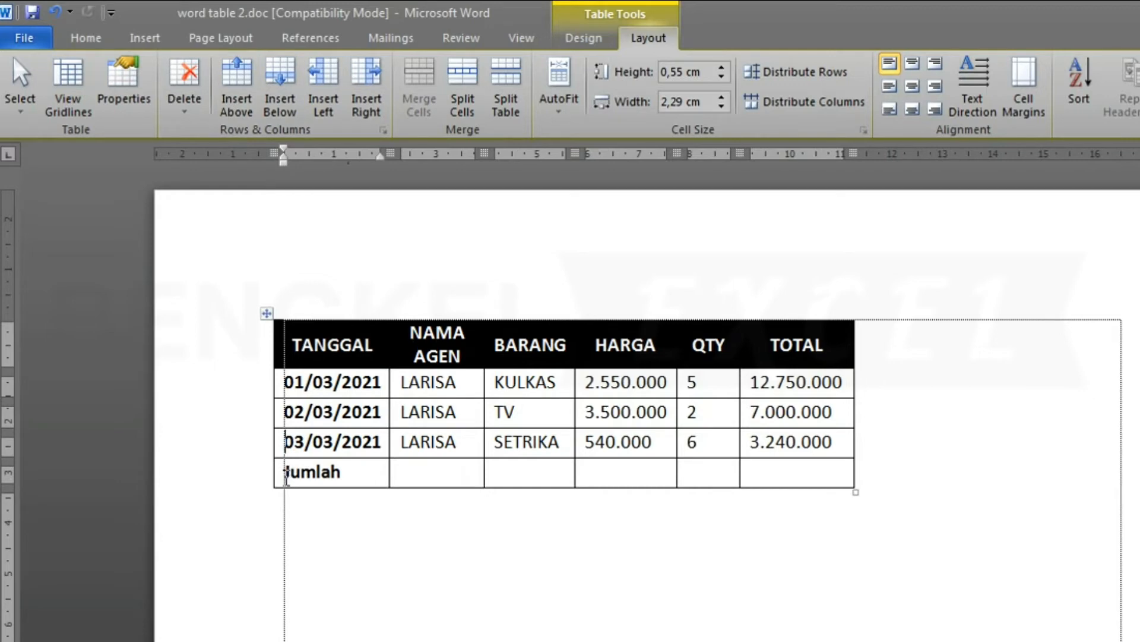
{"action": "left_click_drag", "start_coordinate": [830, 476], "coordinate": [300, 482]}
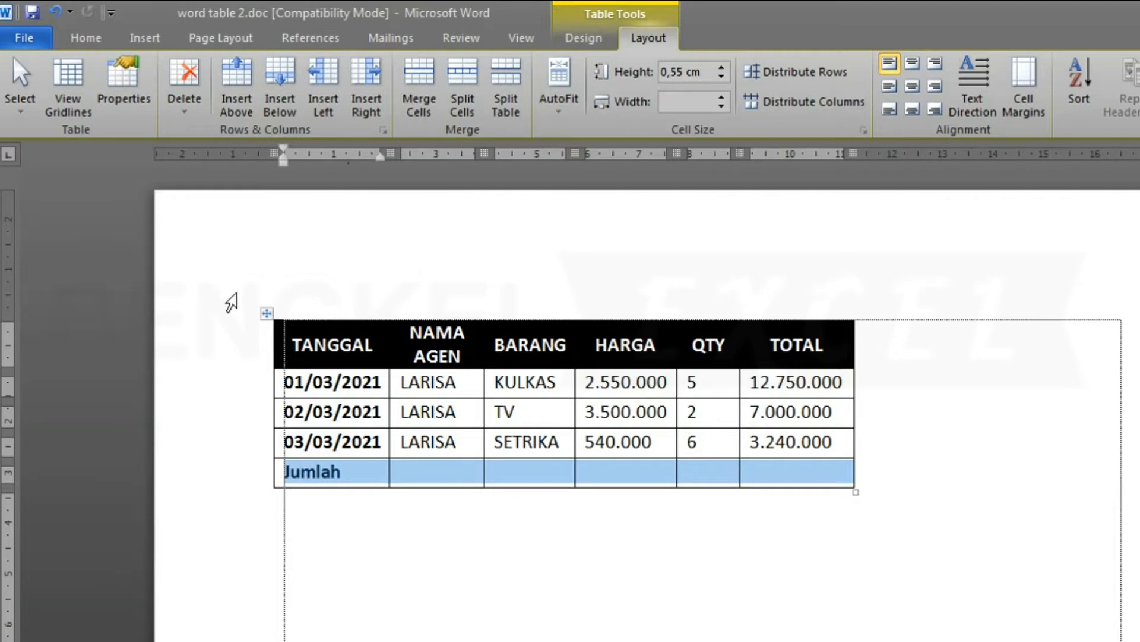
{"action": "left_click", "coordinate": [252, 111]}
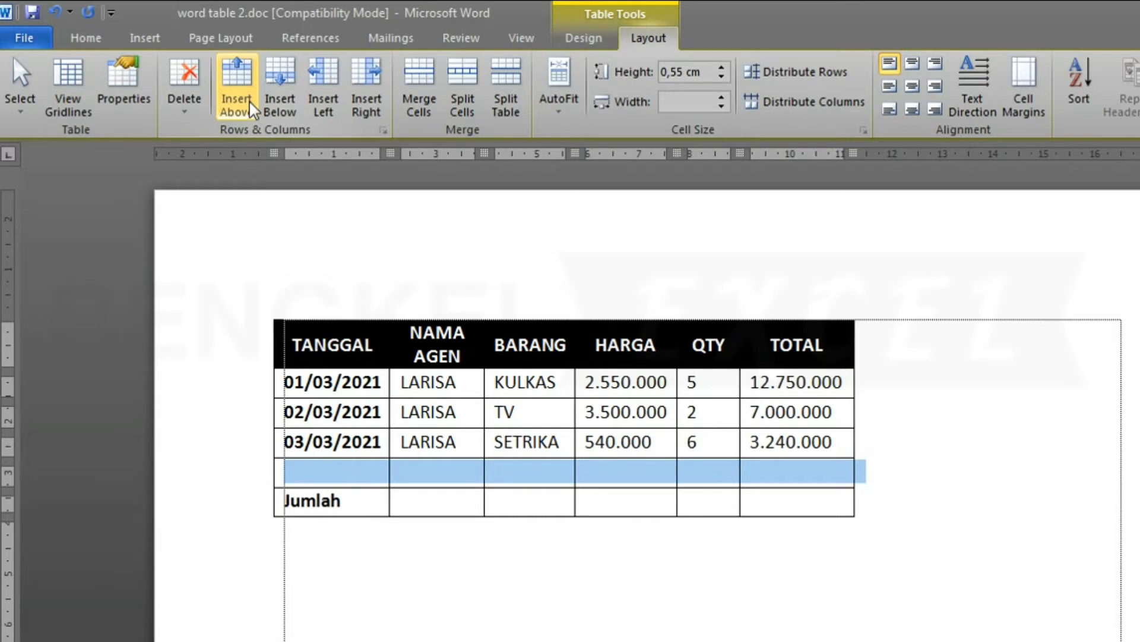
{"action": "left_click", "coordinate": [288, 110]}
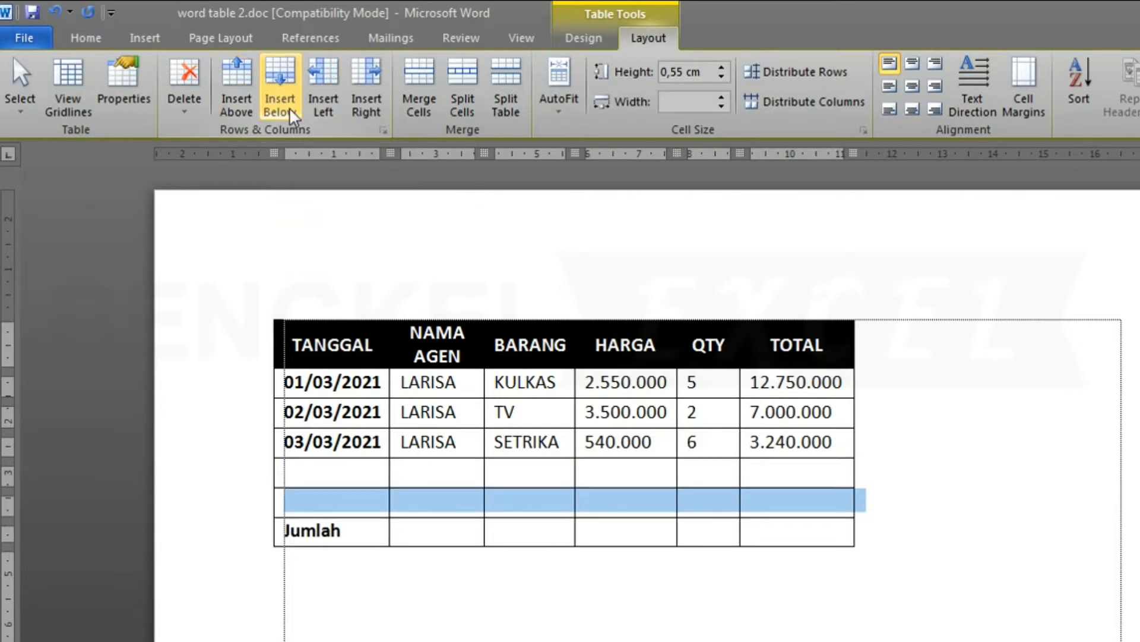
Step: Try inserting six columns and a single column after the TOTAL column, undoing each insertion
{"action": "left_click", "coordinate": [369, 107]}
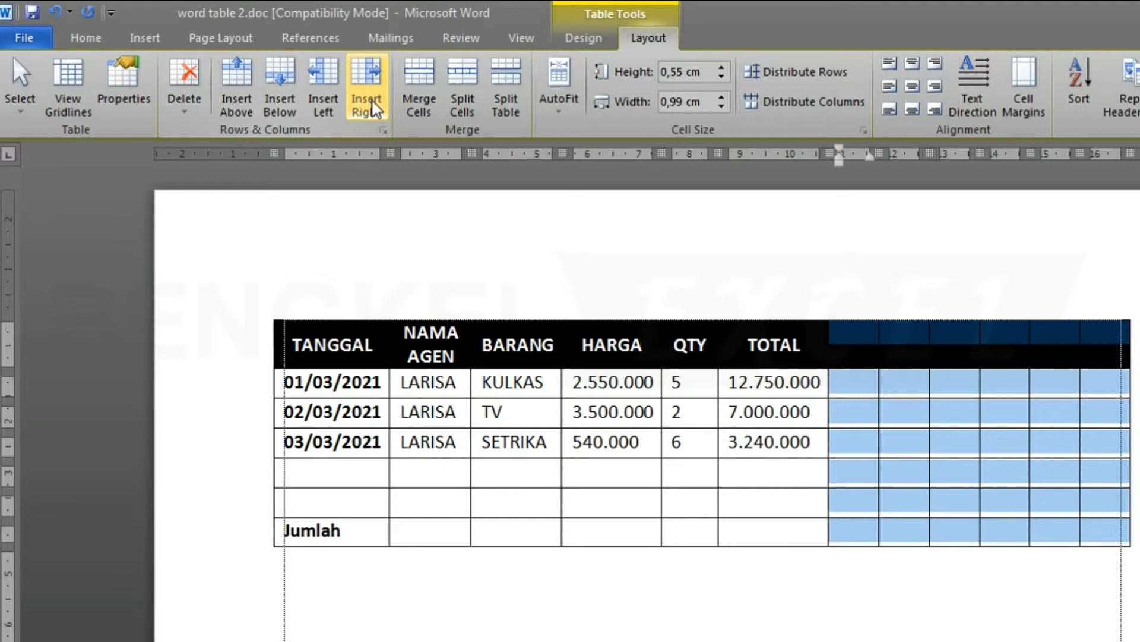
{"action": "key", "text": "ctrl+z"}
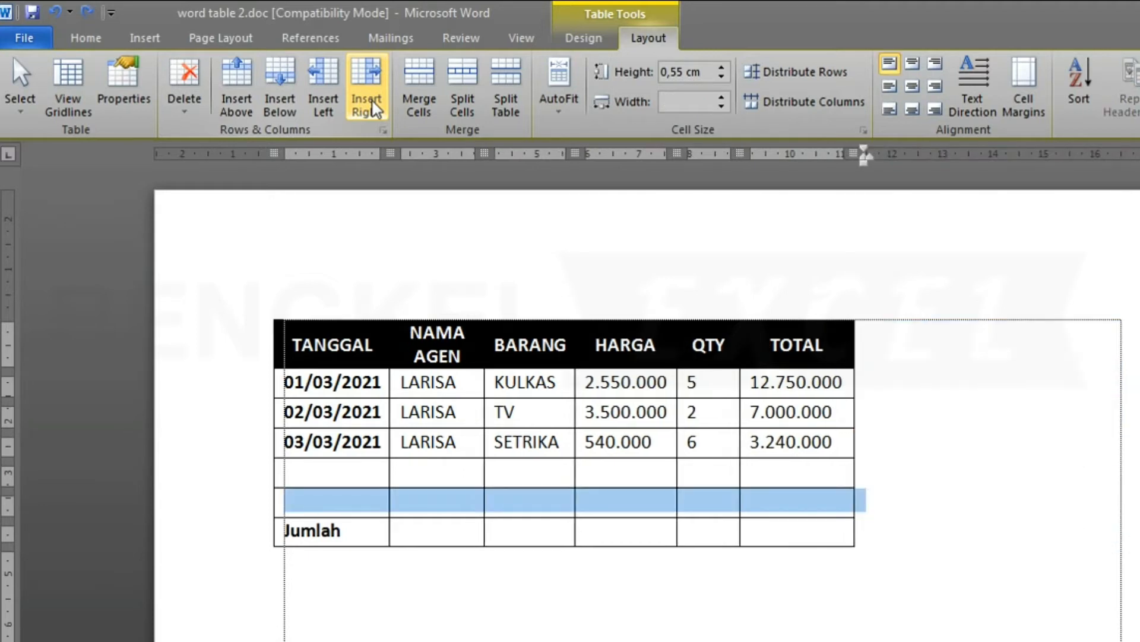
{"action": "left_click_drag", "start_coordinate": [772, 343], "coordinate": [760, 473]}
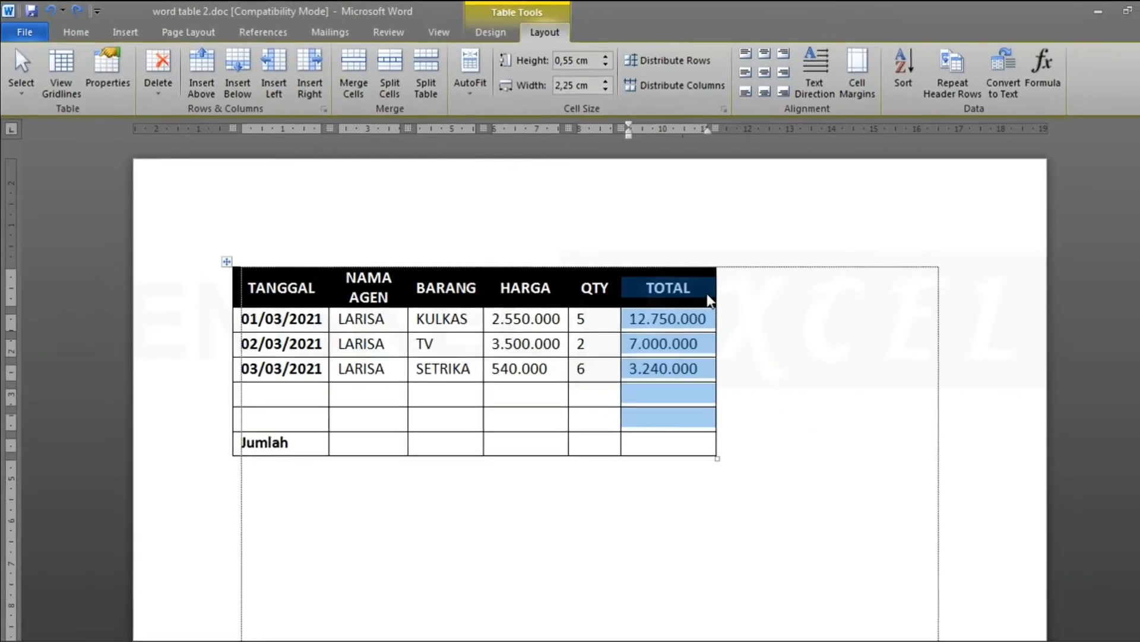
{"action": "left_click", "coordinate": [708, 294]}
{"action": "left_click", "coordinate": [306, 80]}
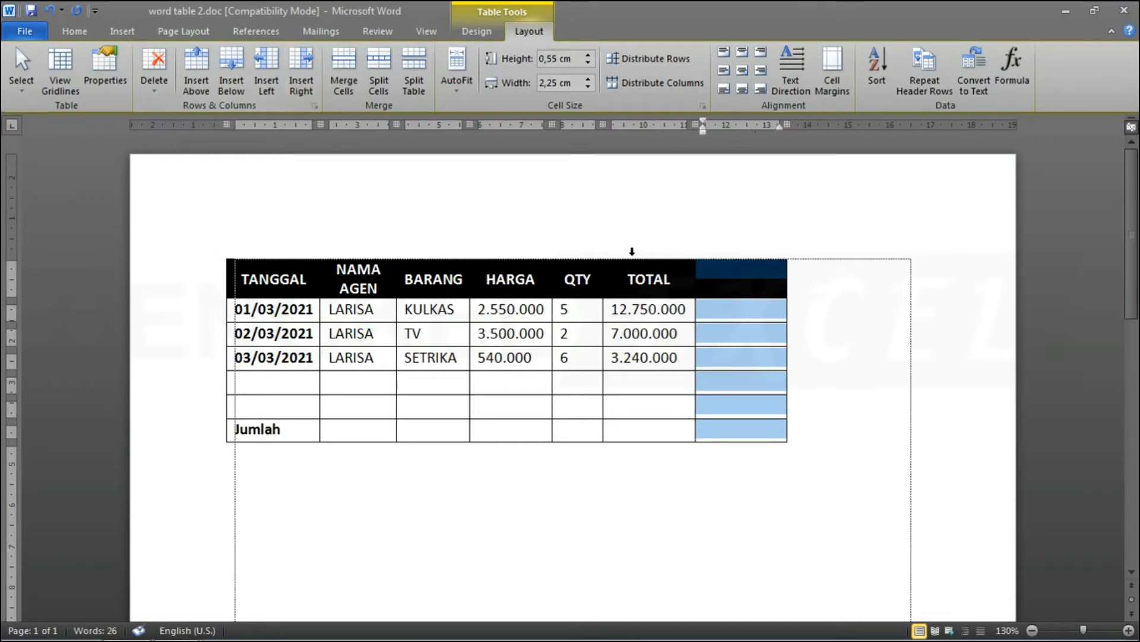
{"action": "left_click", "coordinate": [676, 284]}
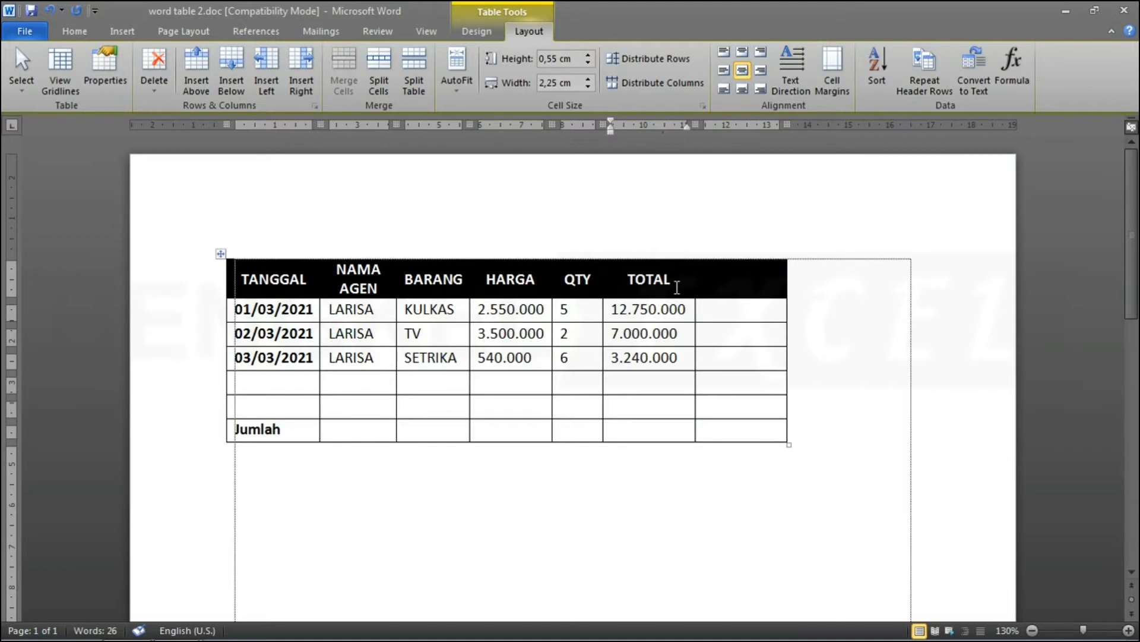
{"action": "key", "text": "ctrl+z"}
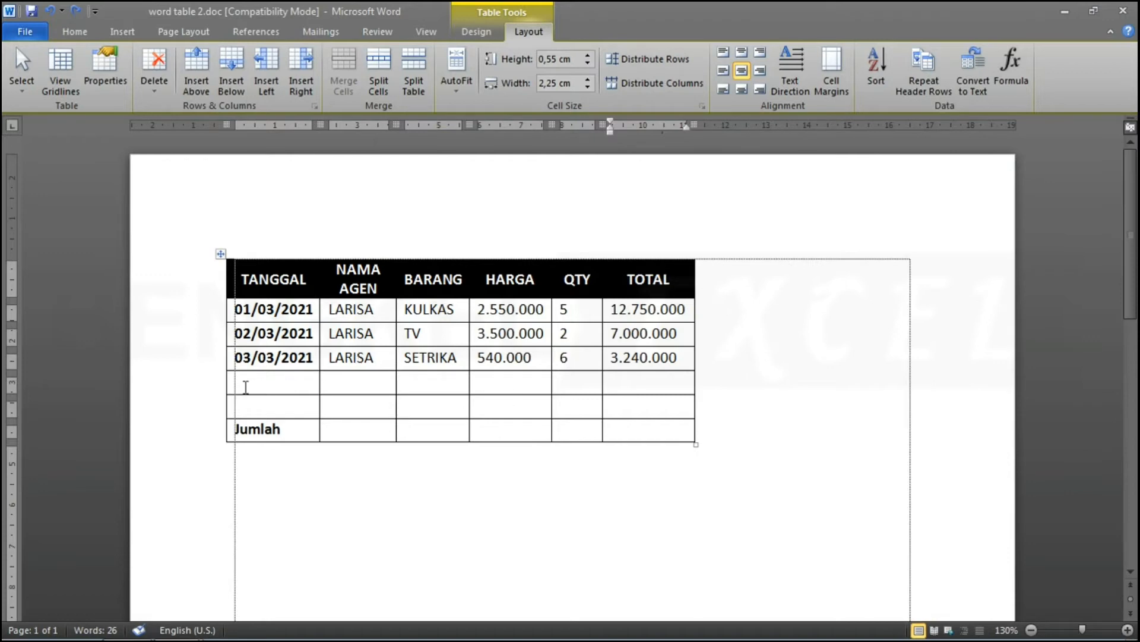
Step: Increase the height of the first empty row below 03/03/2021 to 1,7 cm
{"action": "left_click_drag", "start_coordinate": [236, 383], "coordinate": [694, 392]}
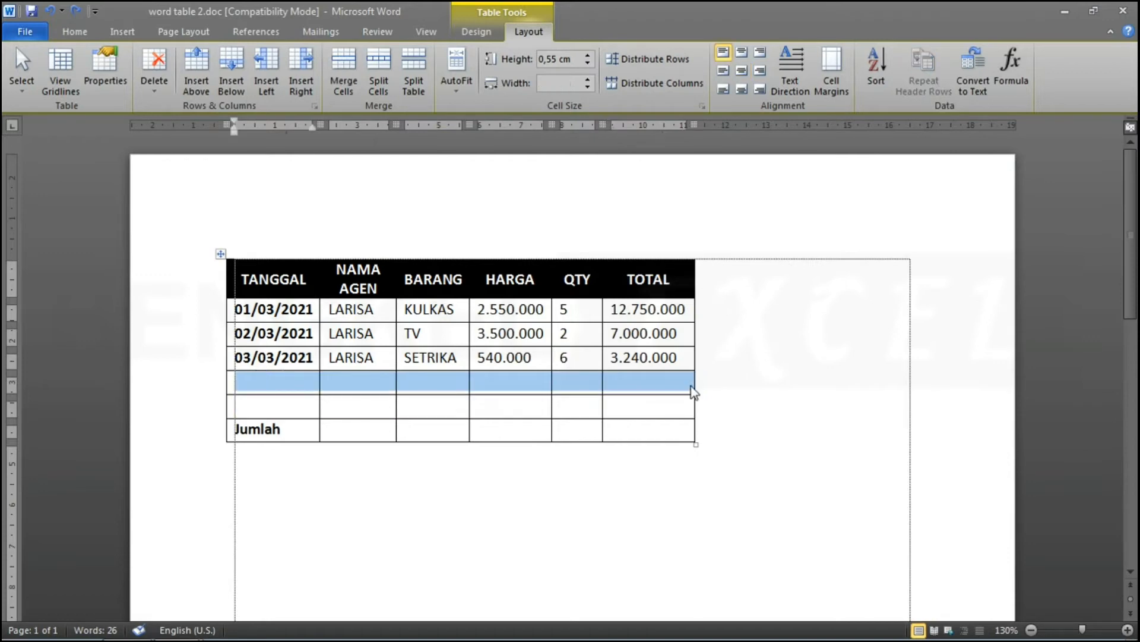
{"action": "left_click", "coordinate": [589, 56]}
{"action": "left_click", "coordinate": [589, 56]}
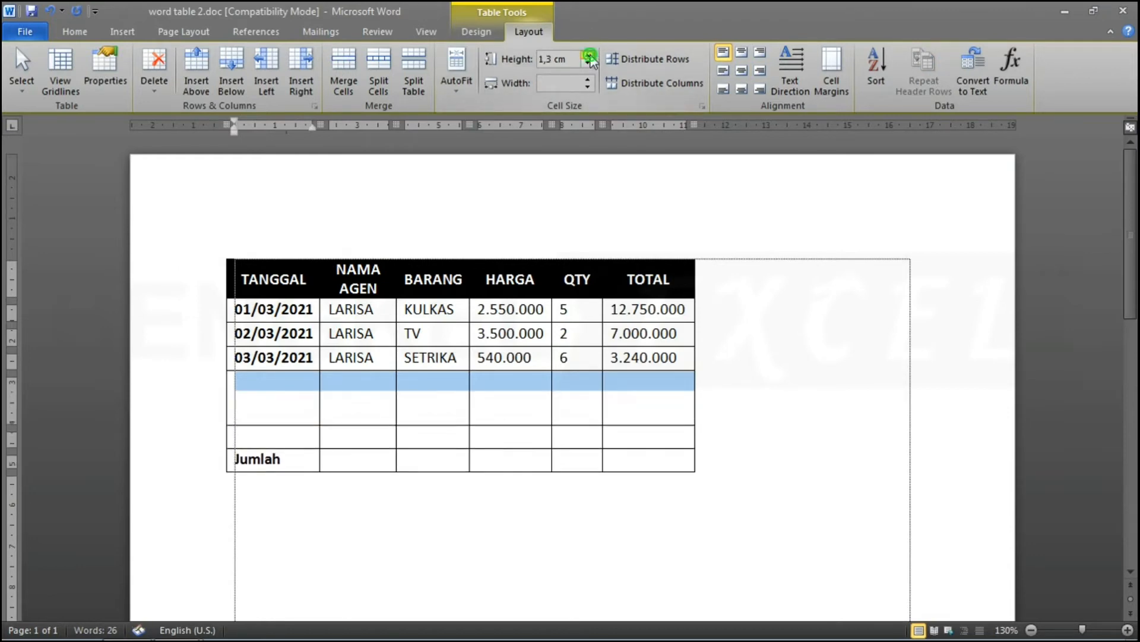
{"action": "left_click", "coordinate": [588, 56]}
{"action": "left_click", "coordinate": [589, 56]}
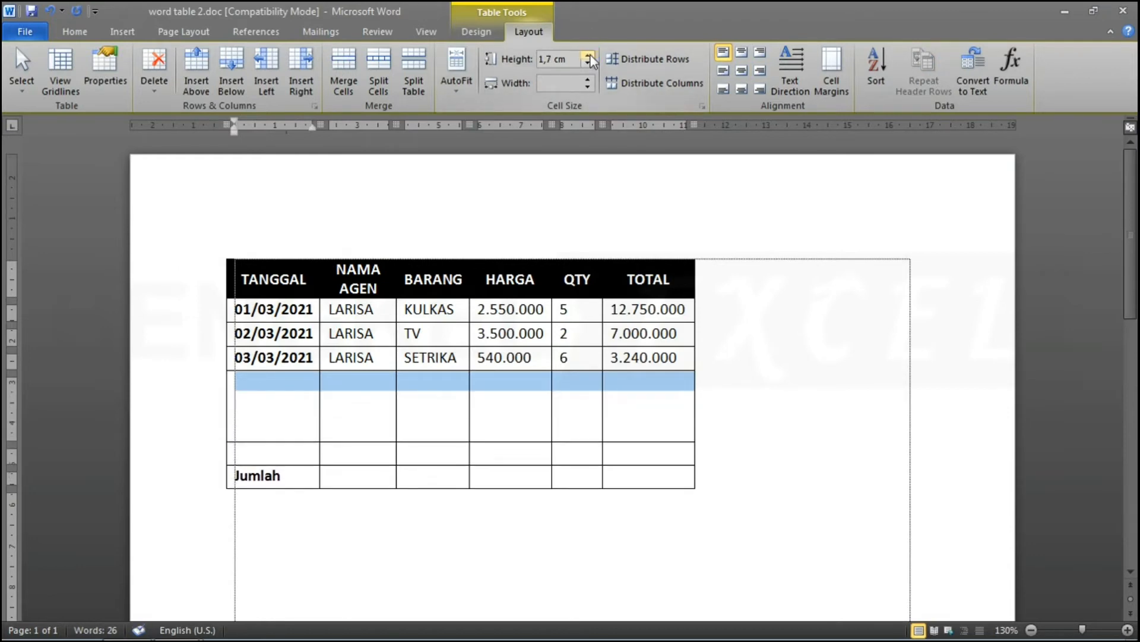
Step: Reduce the height of the first empty row below 03/03/2021 to 0,3 cm
{"action": "left_click", "coordinate": [589, 65]}
{"action": "left_click", "coordinate": [589, 64]}
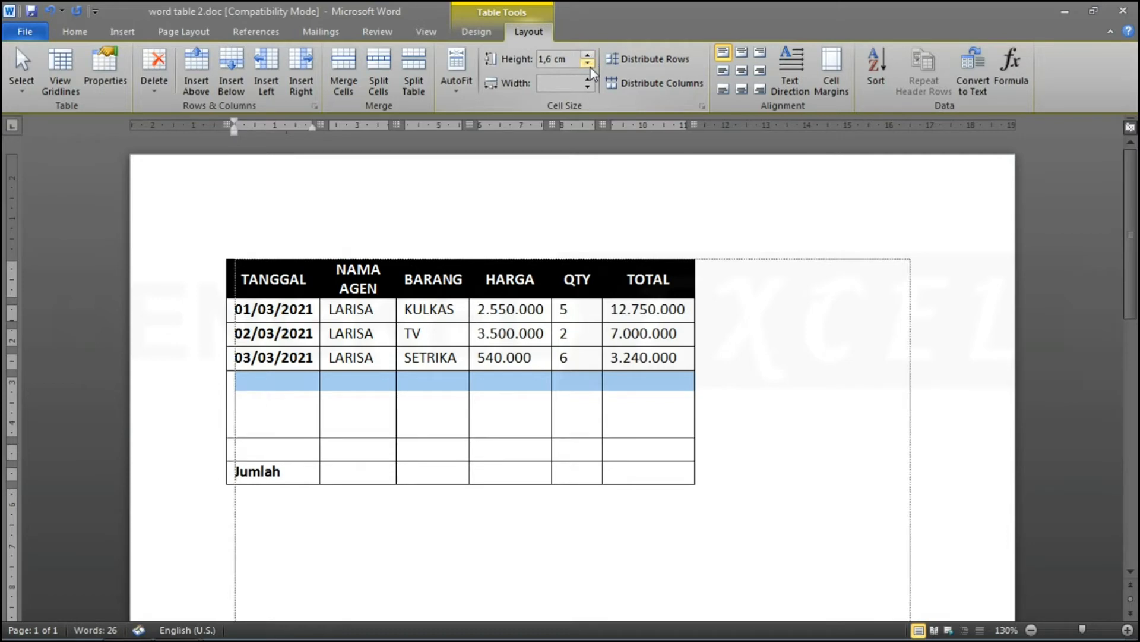
{"action": "left_click", "coordinate": [589, 64]}
{"action": "left_click", "coordinate": [590, 65]}
{"action": "left_click", "coordinate": [589, 65]}
{"action": "left_click", "coordinate": [589, 64]}
{"action": "left_click", "coordinate": [589, 65]}
{"action": "left_click", "coordinate": [590, 67]}
{"action": "left_click", "coordinate": [590, 67]}
{"action": "left_click", "coordinate": [590, 66]}
{"action": "left_click", "coordinate": [590, 66]}
{"action": "left_click", "coordinate": [590, 67]}
{"action": "left_click", "coordinate": [590, 66]}
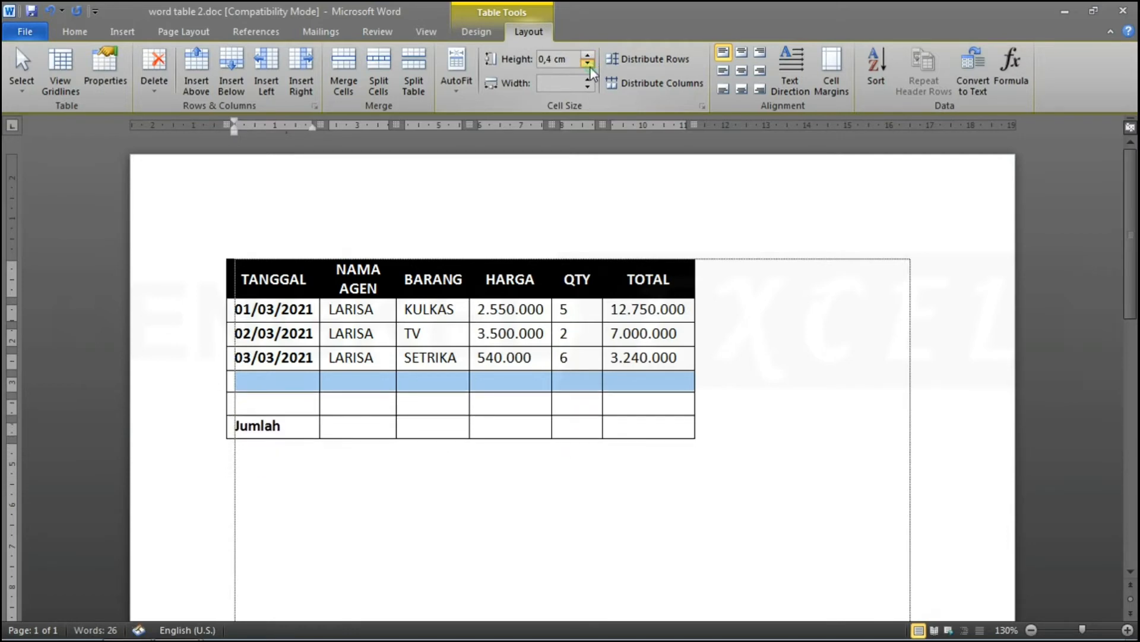
{"action": "left_click", "coordinate": [590, 66]}
{"action": "right_click", "coordinate": [573, 378]}
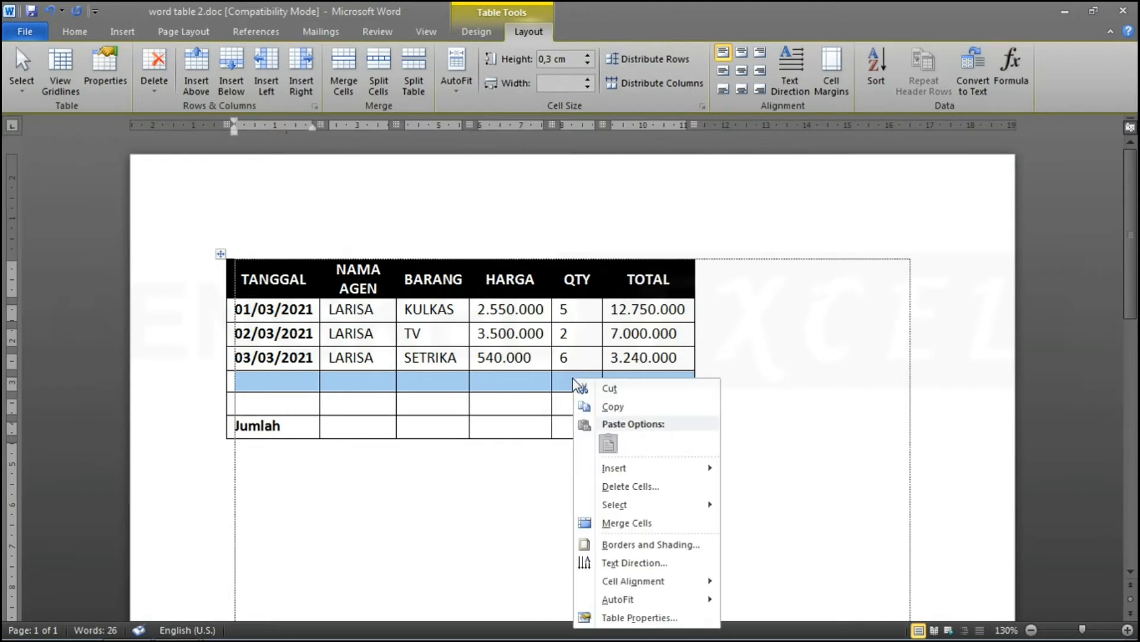
{"action": "mouse_move", "coordinate": [644, 475]}
{"action": "key", "text": "Escape"}
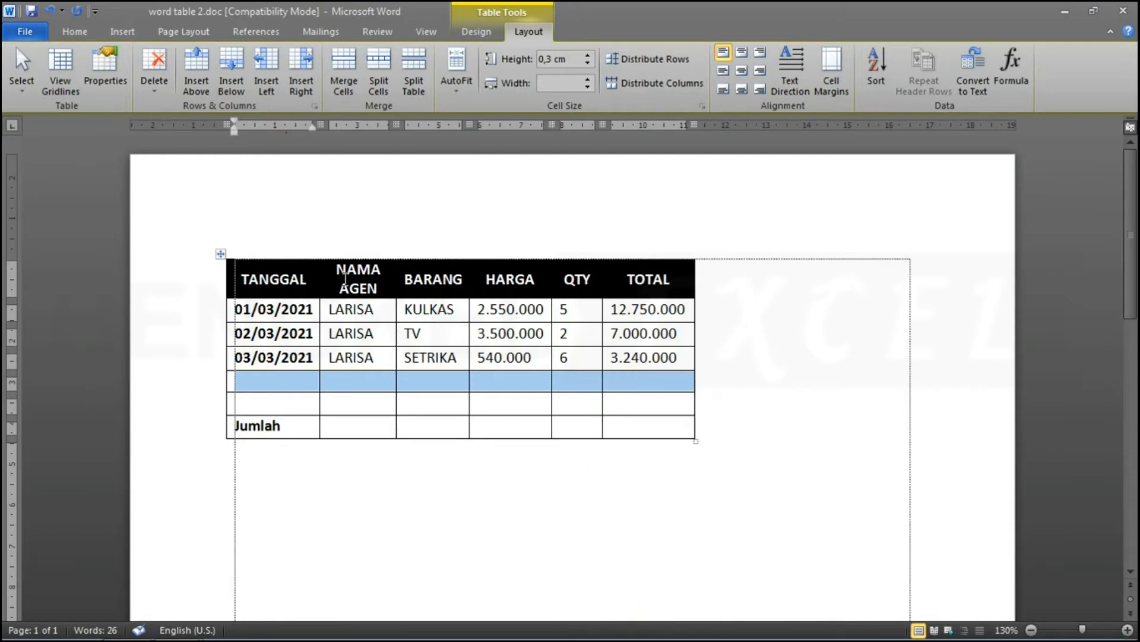
Step: Cycle the QTY header cell through the text directions, finishing with vertical text that reads from bottom to top
{"action": "left_click_drag", "start_coordinate": [561, 279], "coordinate": [591, 279]}
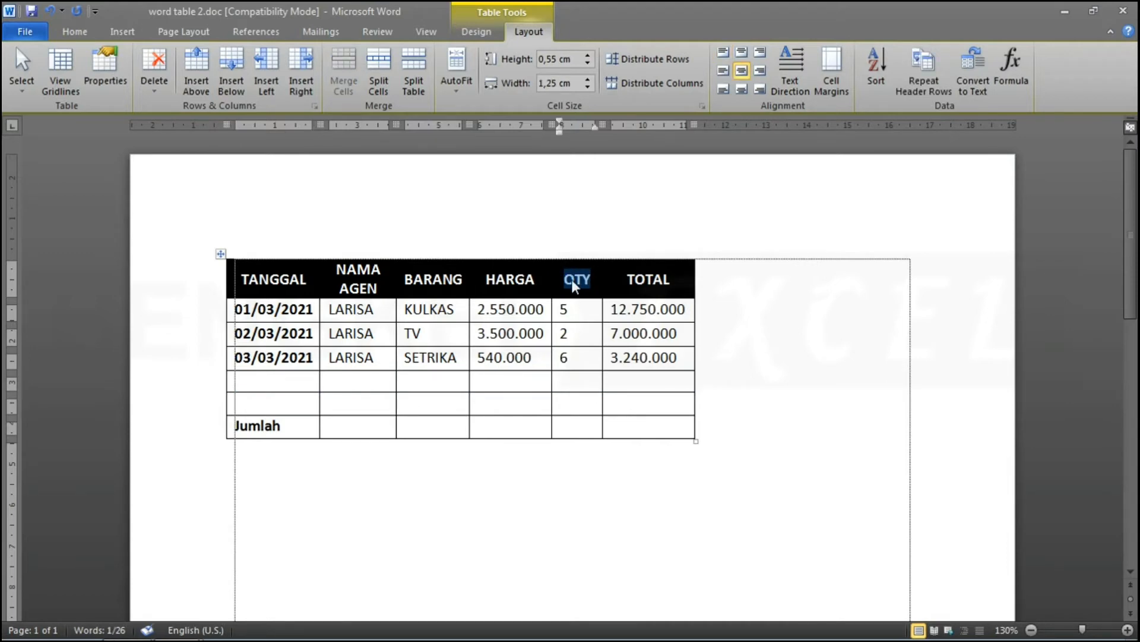
{"action": "left_click", "coordinate": [790, 80]}
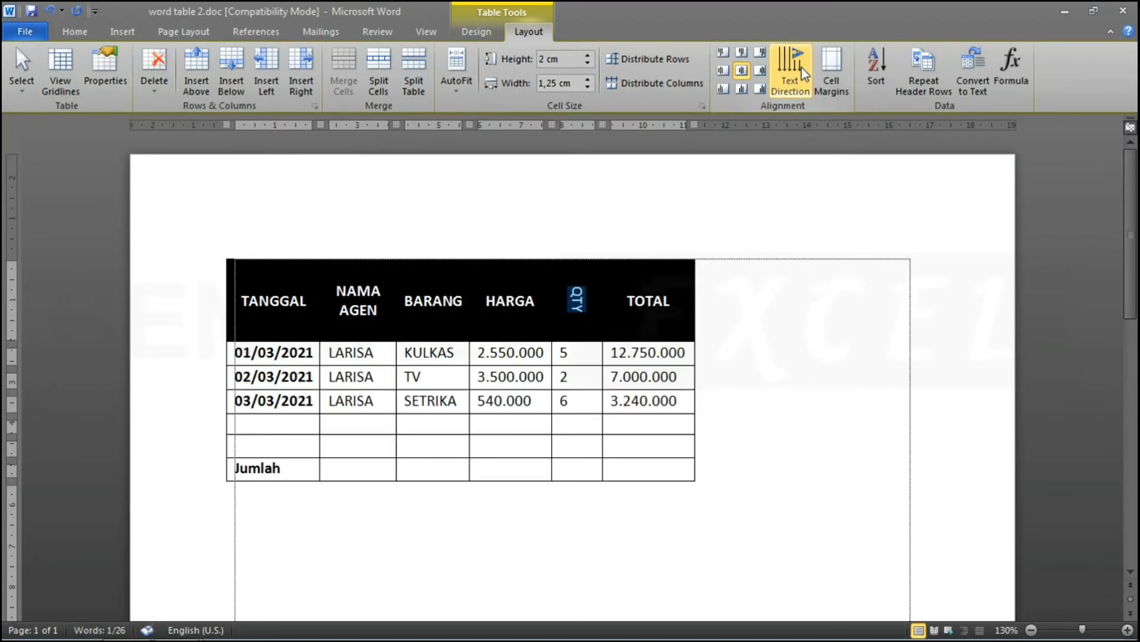
{"action": "left_click", "coordinate": [803, 73]}
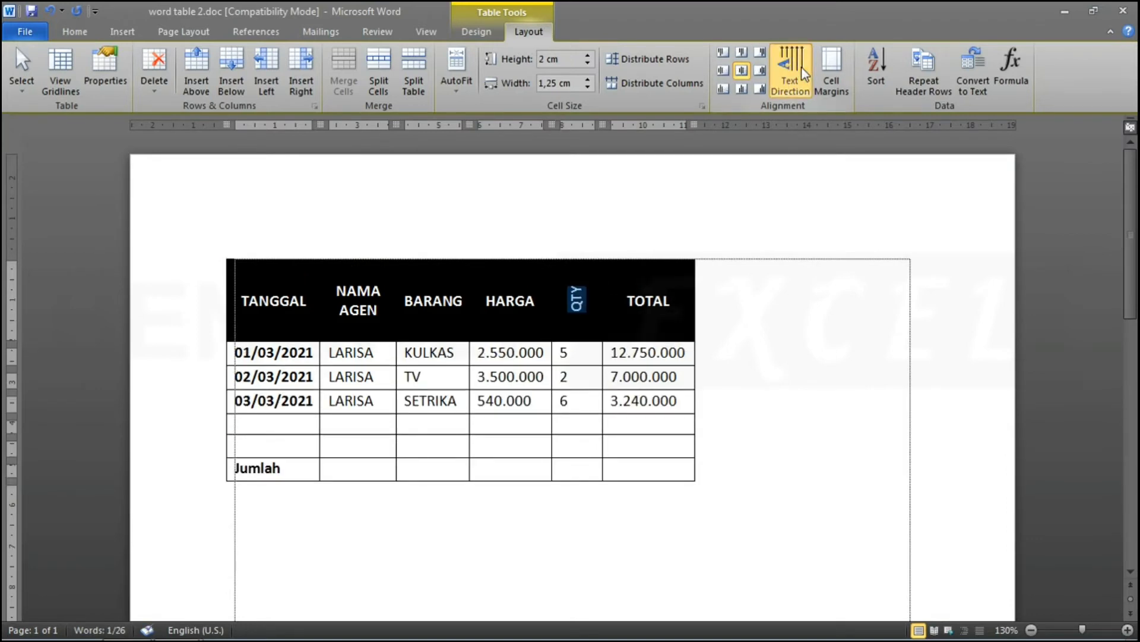
{"action": "left_click", "coordinate": [803, 73]}
{"action": "left_click", "coordinate": [803, 74]}
{"action": "left_click", "coordinate": [803, 74]}
Step: Narrow the QTY column to 0,75 cm by moving its right border inward
{"action": "left_click", "coordinate": [590, 362]}
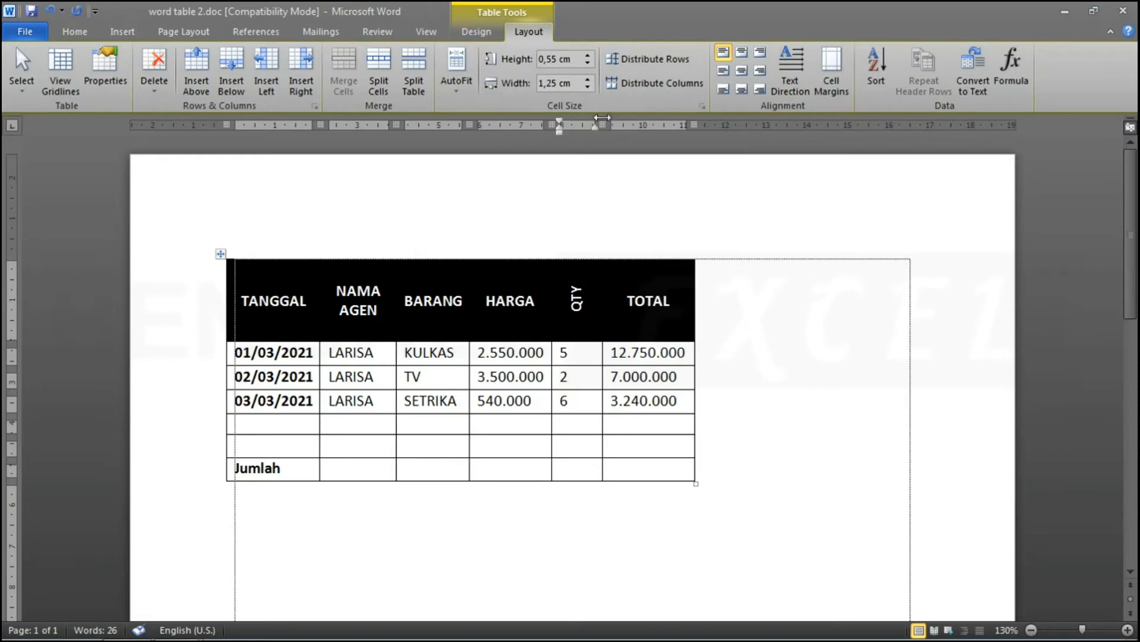
{"action": "left_click_drag", "start_coordinate": [602, 118], "coordinate": [588, 122]}
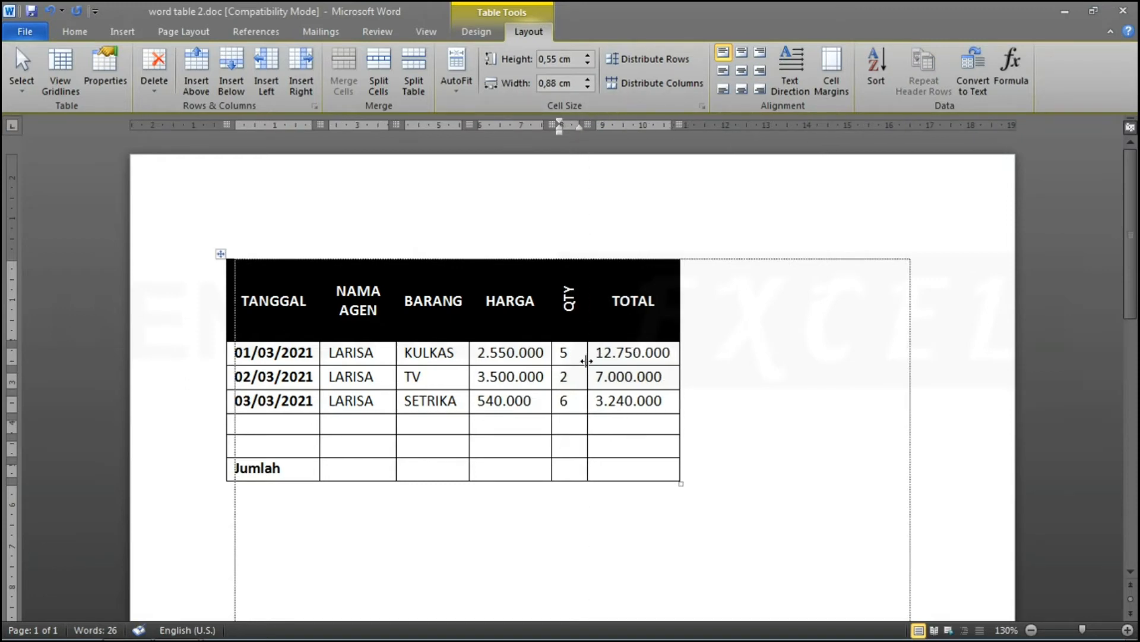
{"action": "left_click_drag", "start_coordinate": [587, 361], "coordinate": [580, 360]}
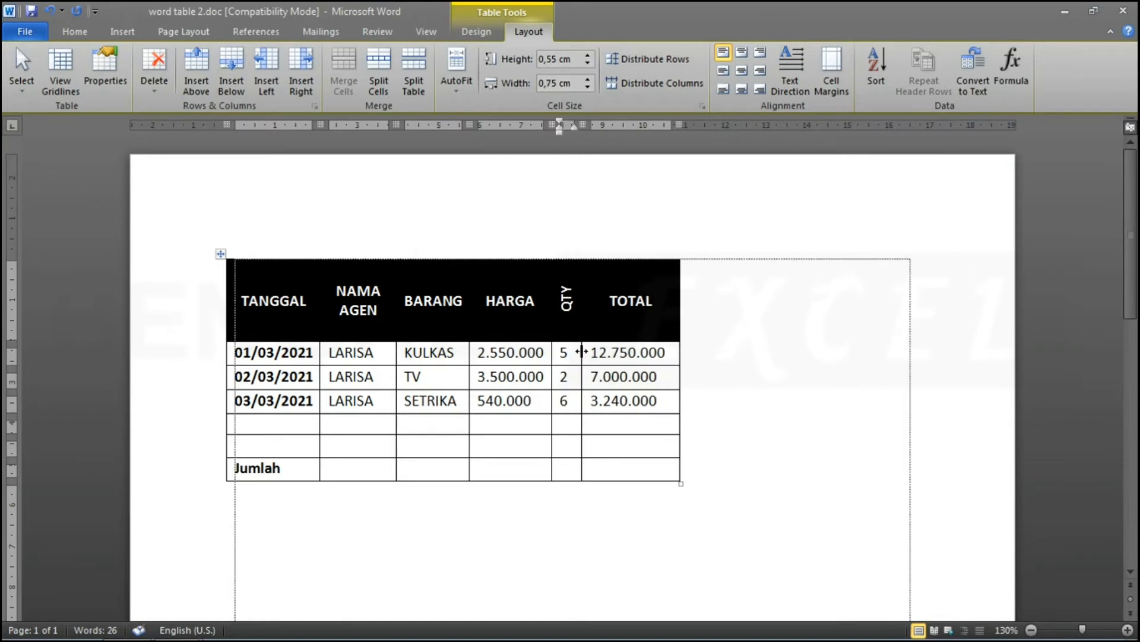
Step: Centre the entries from NAMA AGEN to TOTAL in the three dated rows, and reduce the header row's height
{"action": "left_click", "coordinate": [662, 405]}
{"action": "left_click_drag", "start_coordinate": [662, 405], "coordinate": [343, 358]}
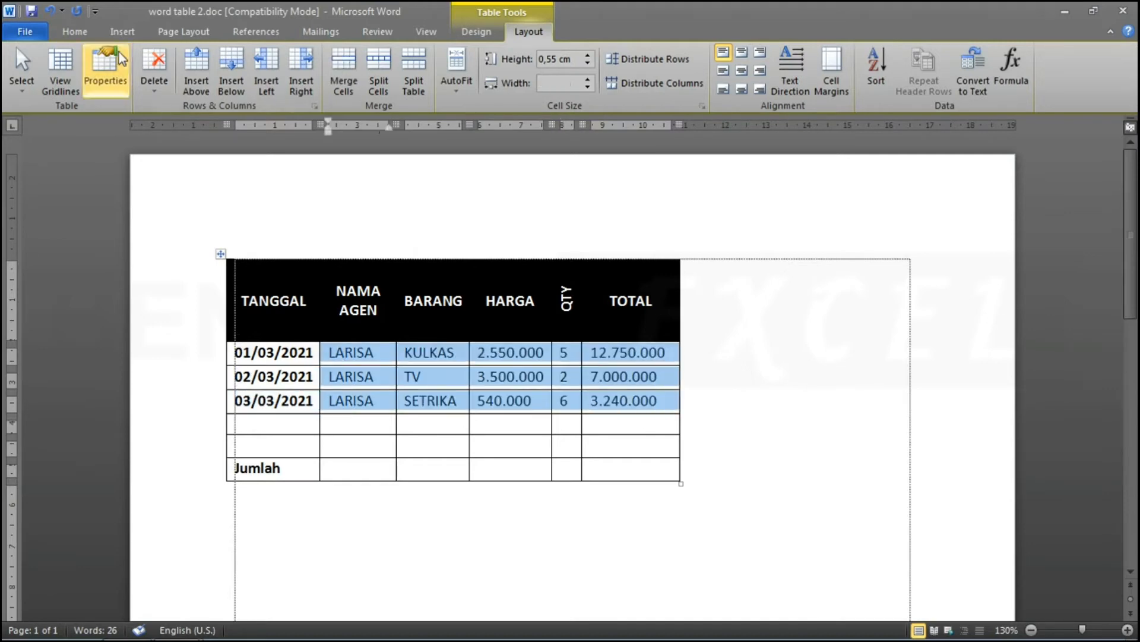
{"action": "left_click", "coordinate": [68, 25]}
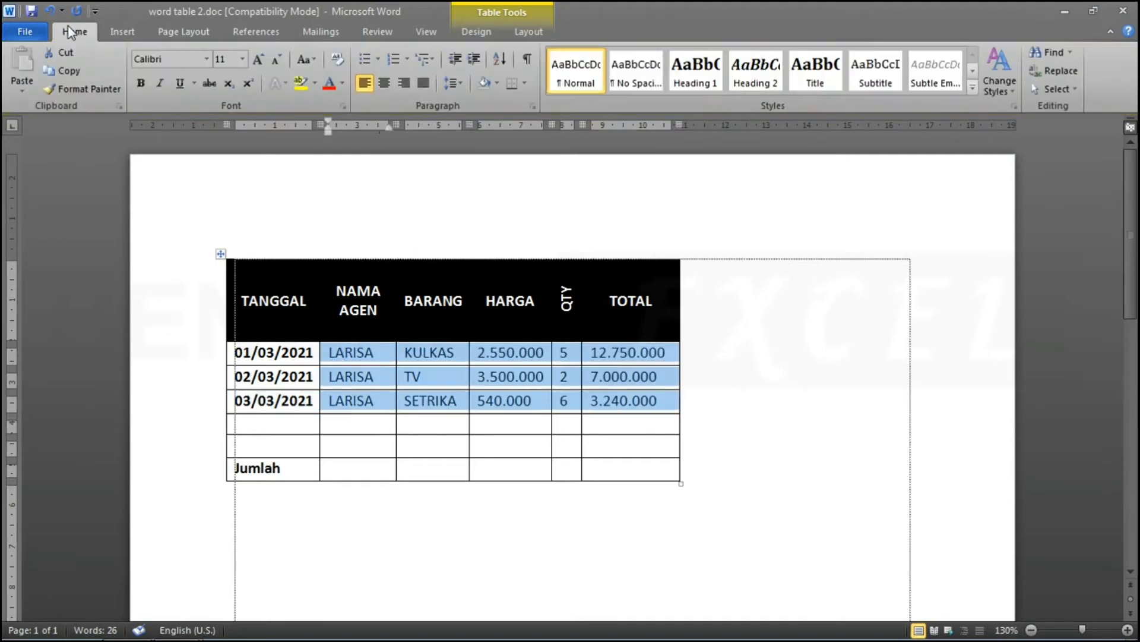
{"action": "left_click", "coordinate": [370, 87]}
{"action": "left_click", "coordinate": [385, 84]}
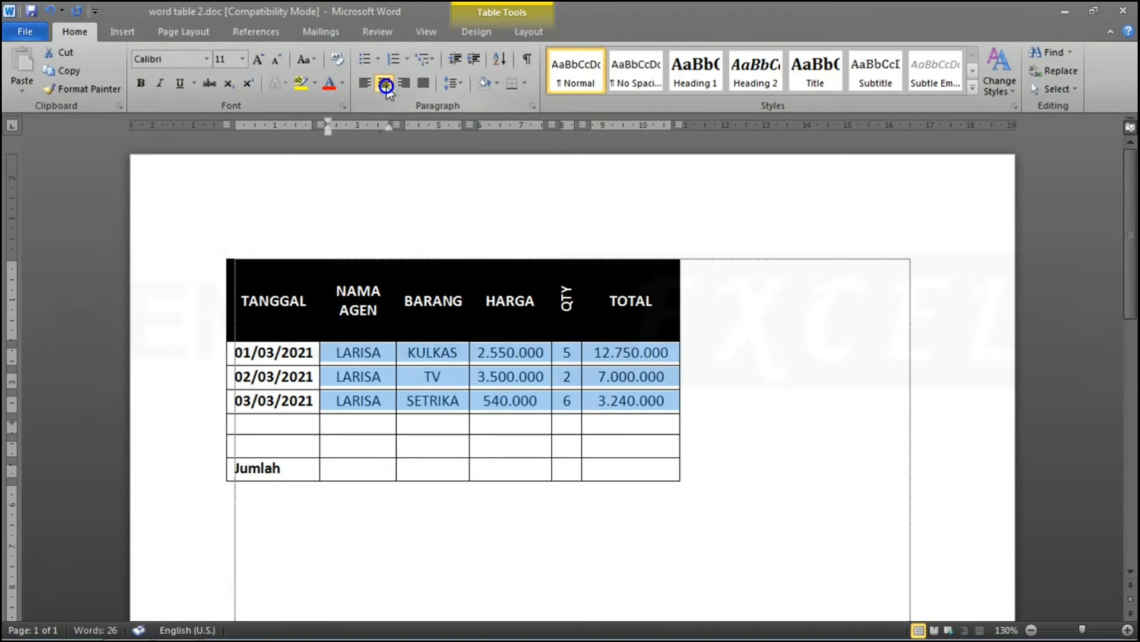
{"action": "left_click", "coordinate": [640, 426]}
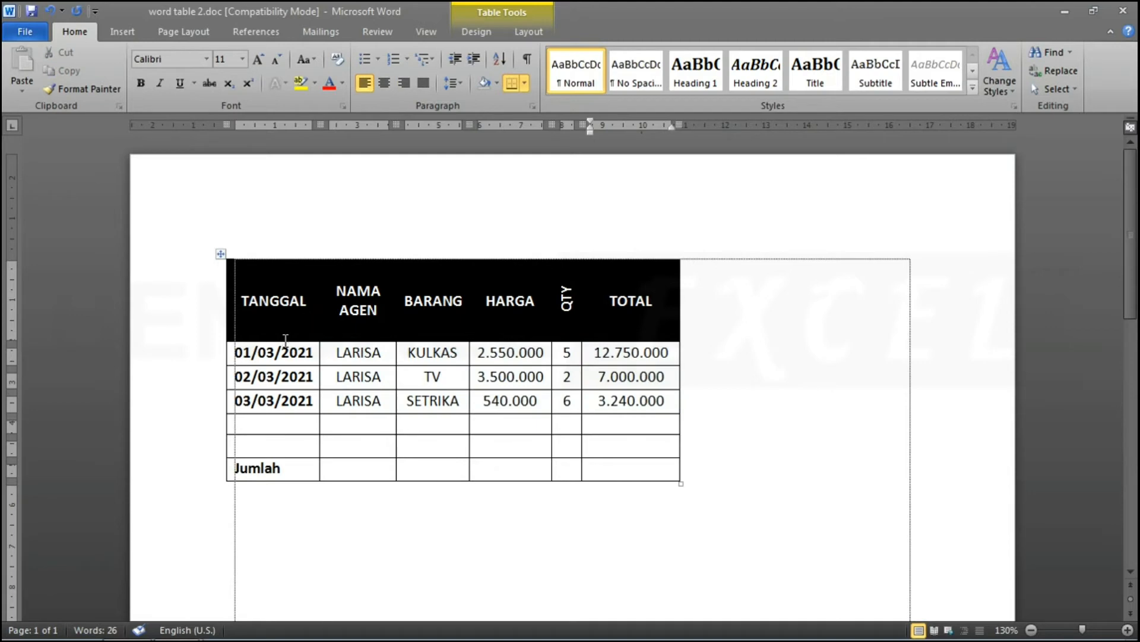
{"action": "left_click_drag", "start_coordinate": [287, 341], "coordinate": [310, 320]}
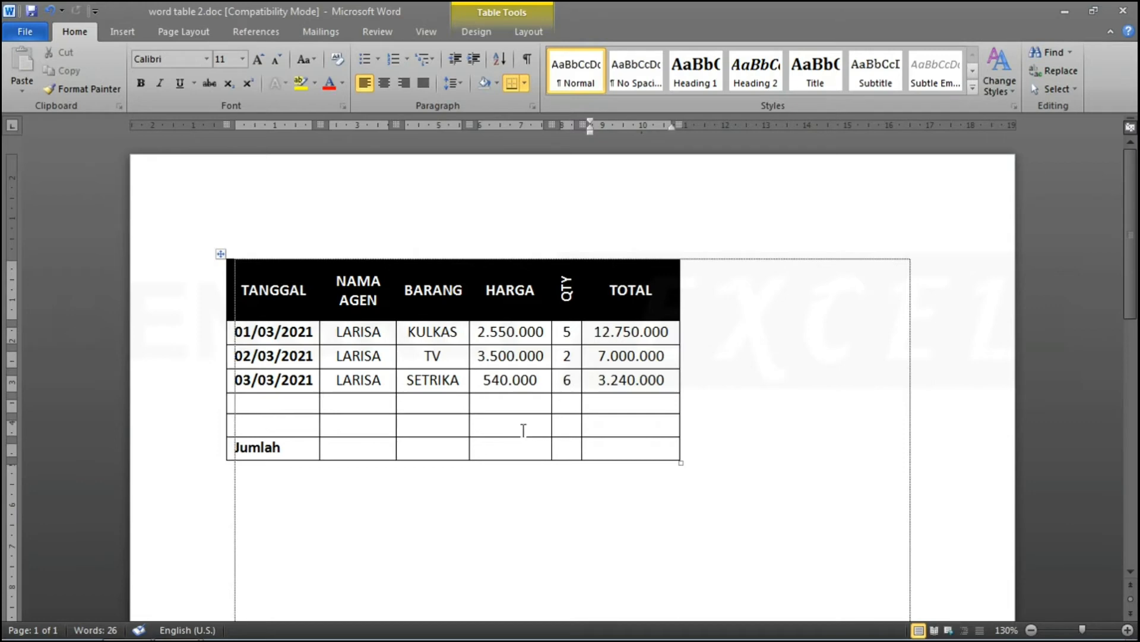
Step: Delete the first empty row below the 03/03/2021 row
{"action": "left_click", "coordinate": [228, 405]}
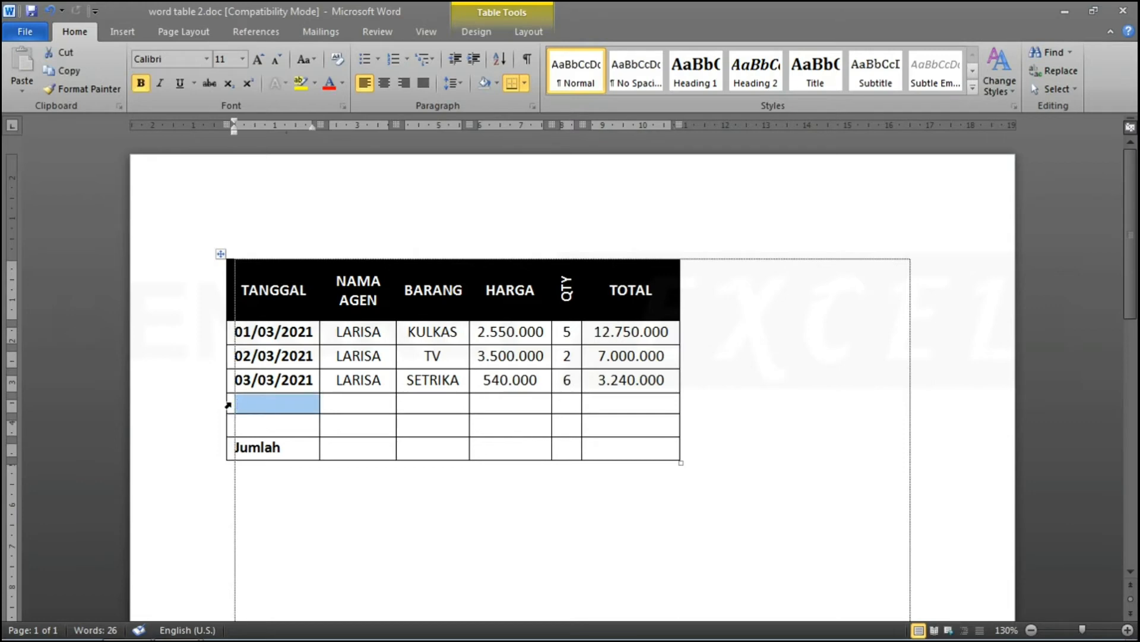
{"action": "left_click", "coordinate": [270, 403]}
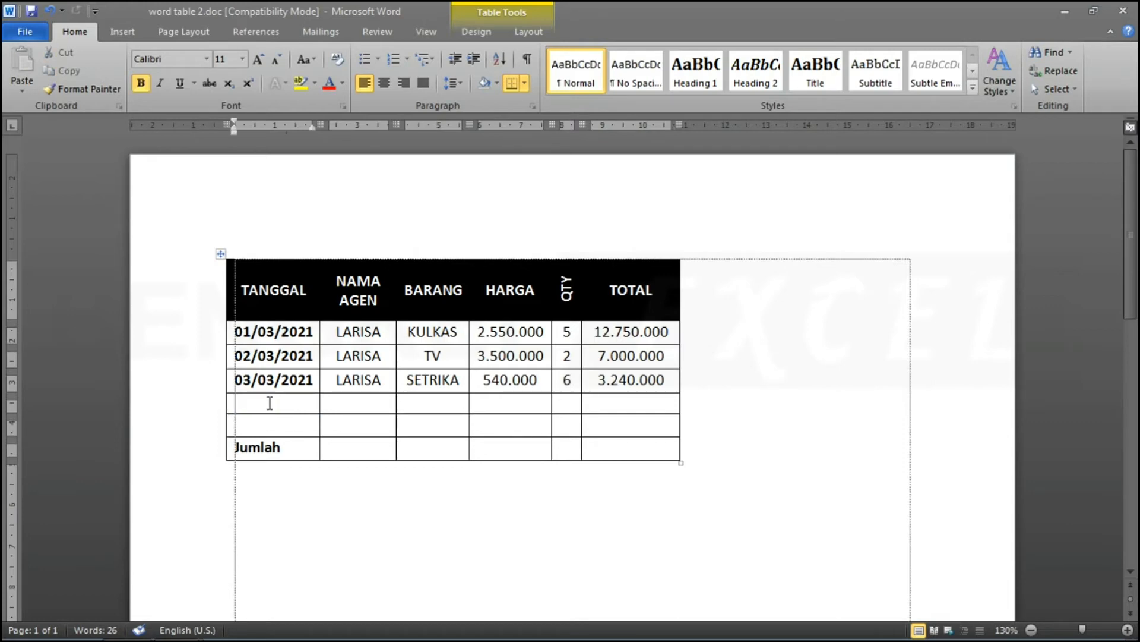
{"action": "left_click_drag", "start_coordinate": [269, 404], "coordinate": [657, 405]}
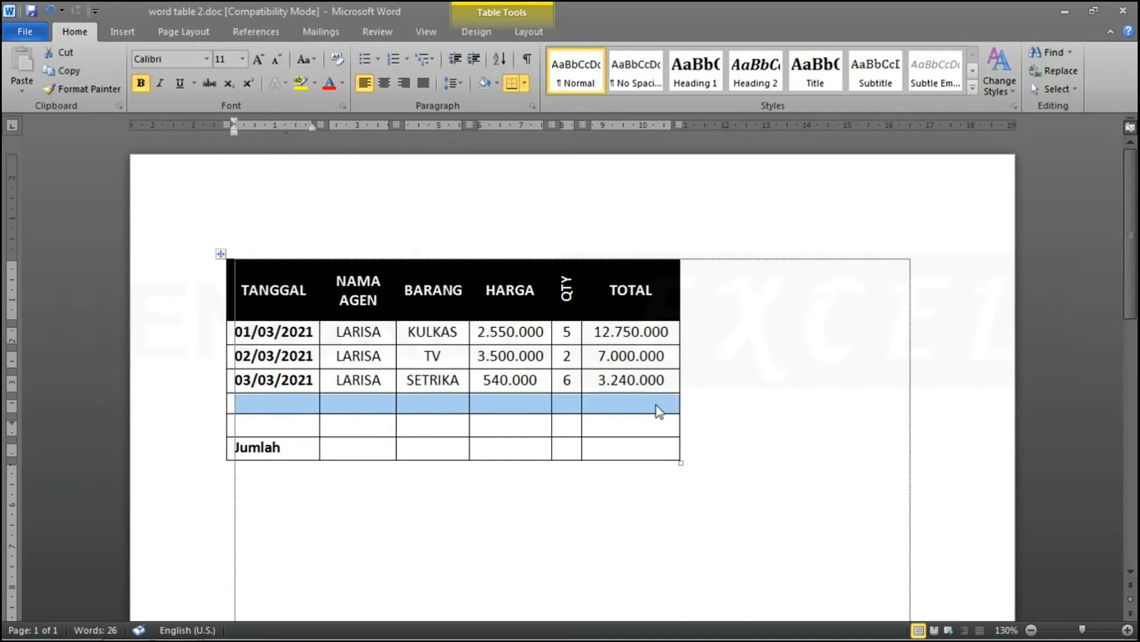
{"action": "key", "text": "BackSpace"}
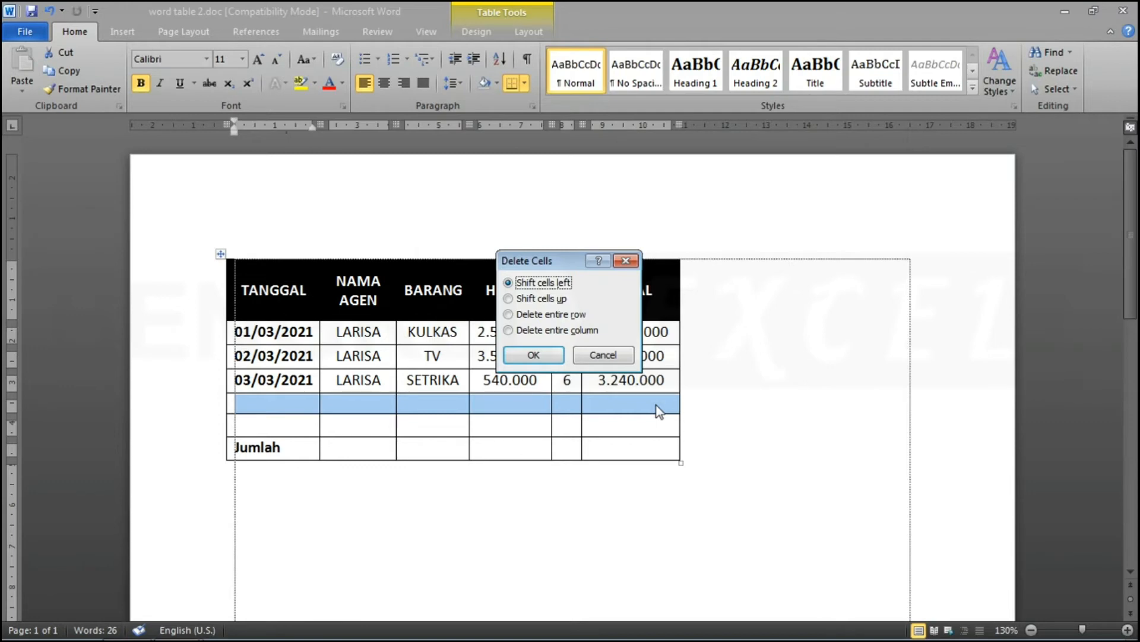
{"action": "key", "text": "Return"}
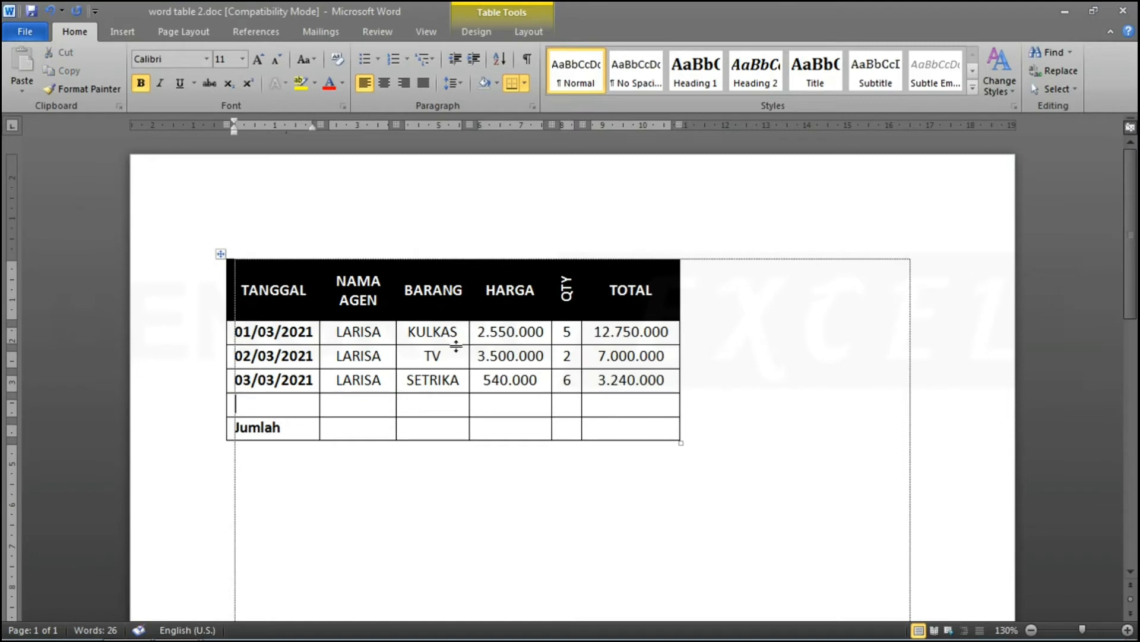
Step: Try clearing the contents of all cells in the 03/03/2021 row, and undo the clearing
{"action": "left_click_drag", "start_coordinate": [243, 406], "coordinate": [658, 407]}
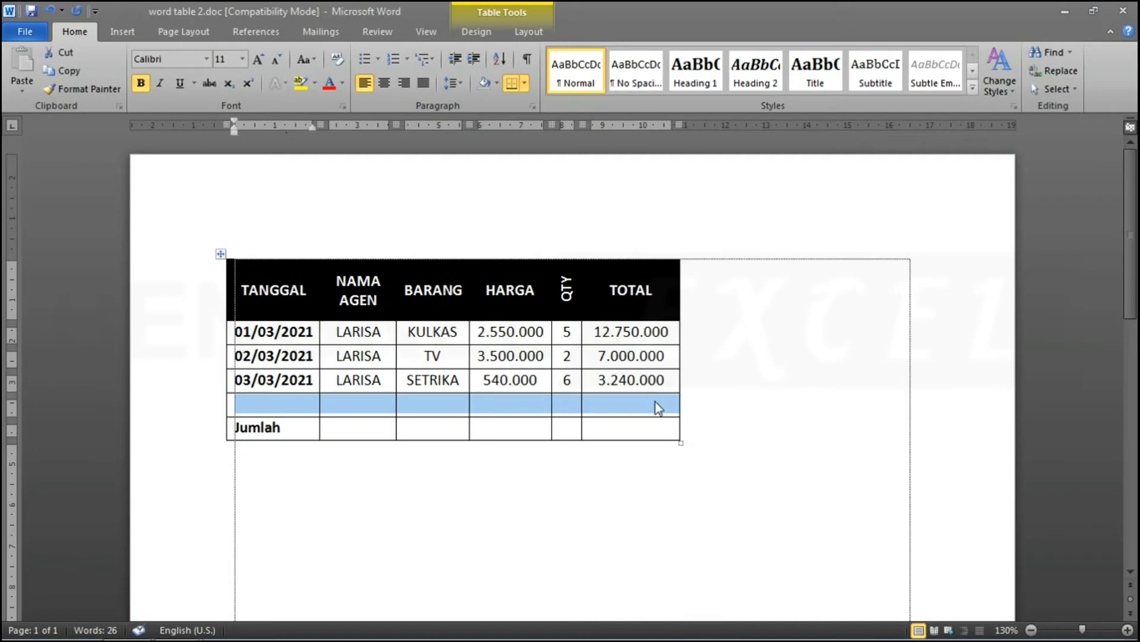
{"action": "key", "text": "Left"}
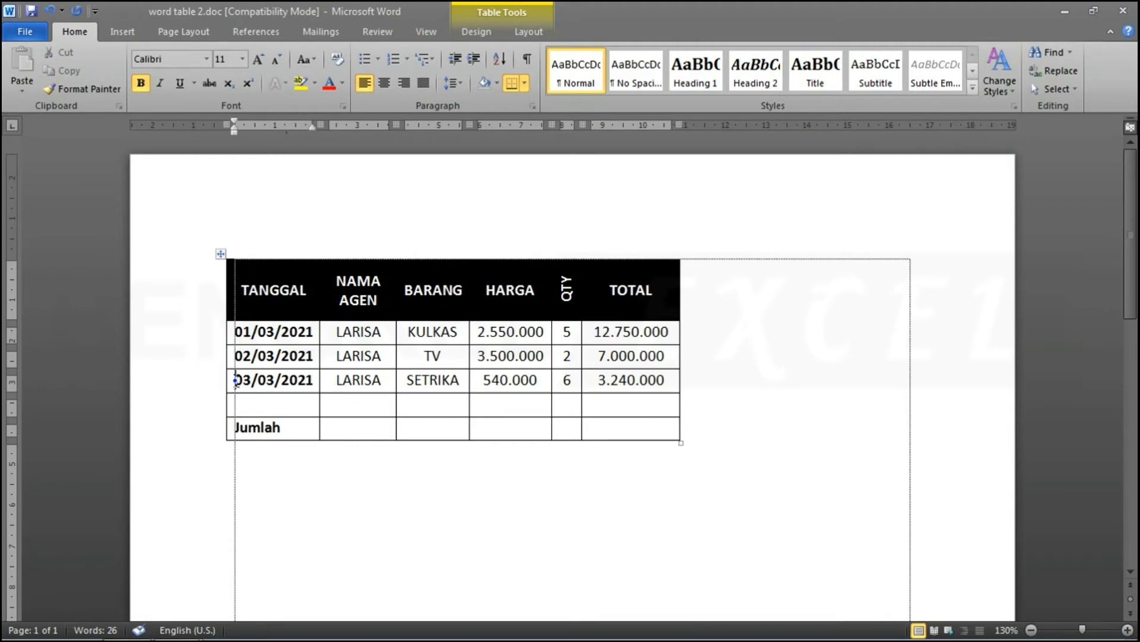
{"action": "left_click_drag", "start_coordinate": [230, 385], "coordinate": [601, 383]}
{"action": "key", "text": "Delete"}
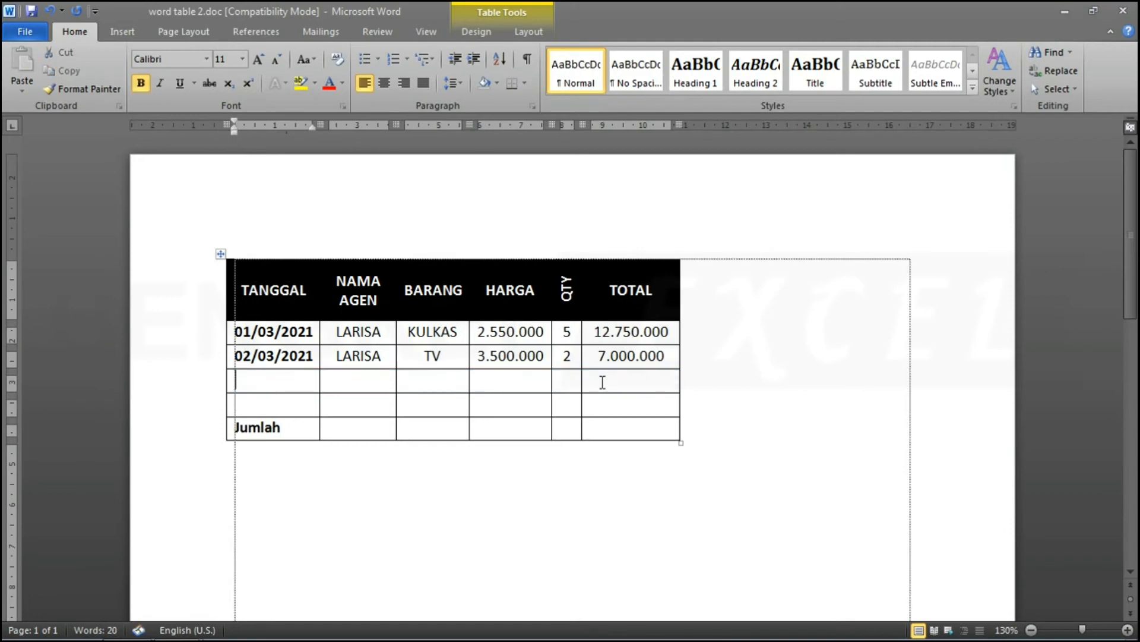
{"action": "key", "text": "shift+Right"}
{"action": "key", "text": "shift+Right"}
{"action": "key", "text": "shift+Right"}
{"action": "key", "text": "shift+Right"}
{"action": "key", "text": "shift+Right"}
{"action": "key", "text": "shift+Right"}
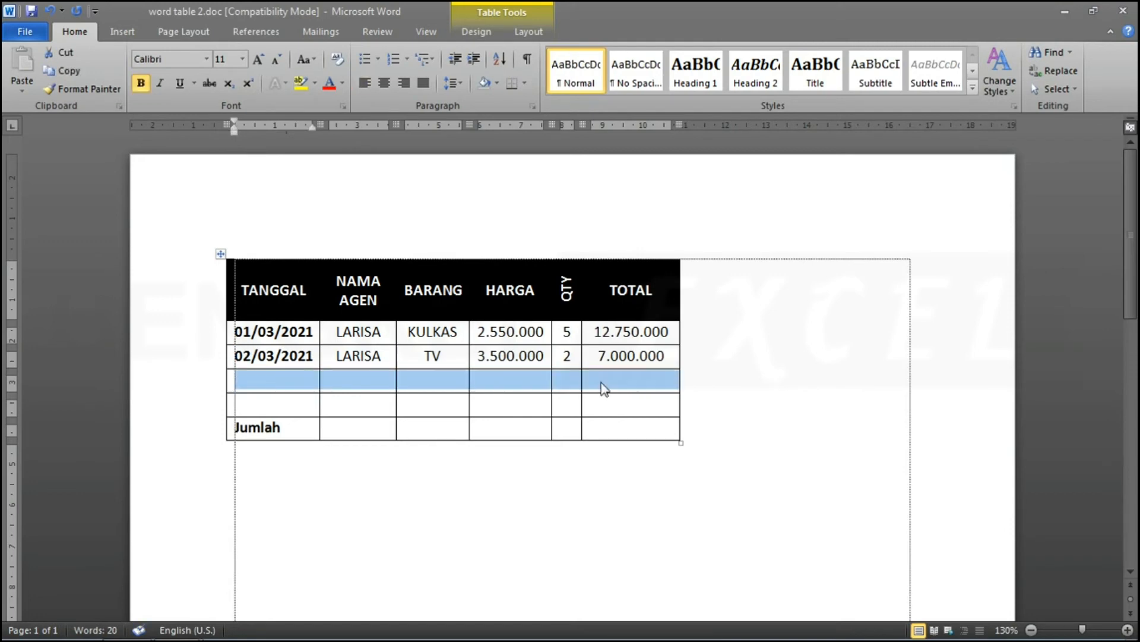
{"action": "key", "text": "ctrl+z"}
Step: Try deleting the remaining empty row above Jumlah, and undo the deletion
{"action": "key", "text": "Down"}
{"action": "key", "text": "shift+Right"}
{"action": "key", "text": "shift+Right"}
{"action": "key", "text": "shift+Right"}
{"action": "key", "text": "shift+Right"}
{"action": "key", "text": "shift+Right"}
{"action": "key", "text": "shift+Right"}
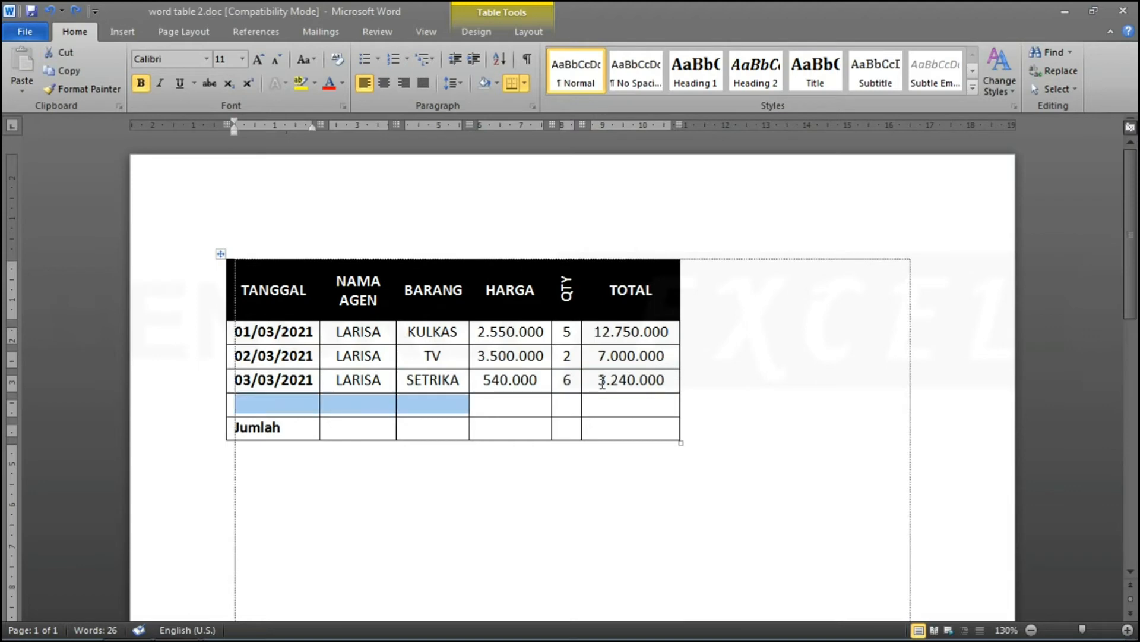
{"action": "key", "text": "BackSpace"}
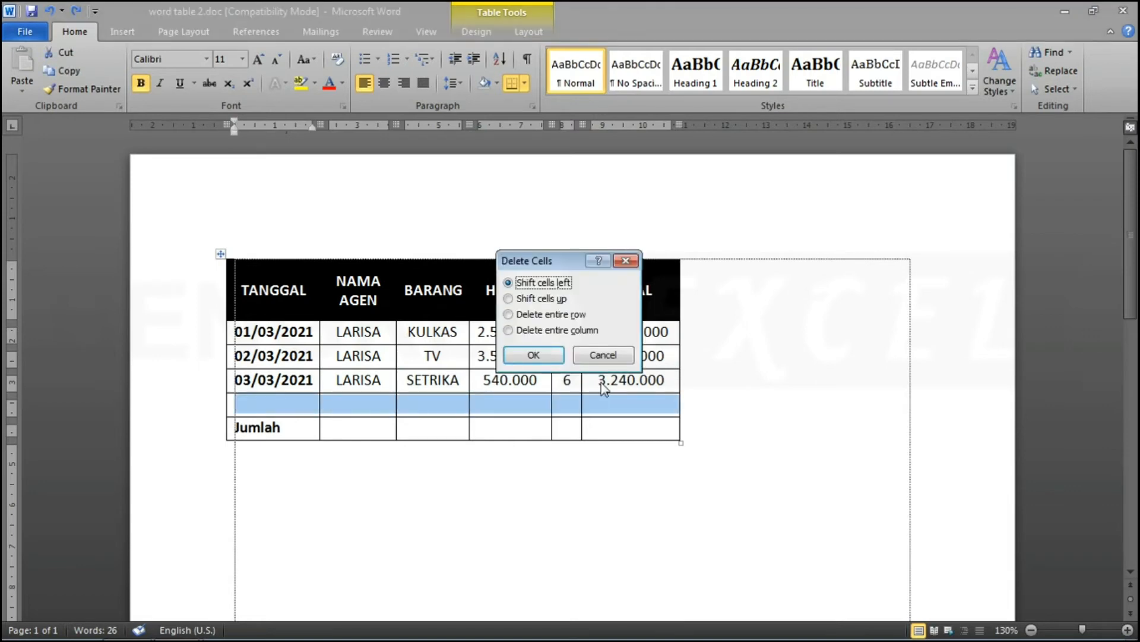
{"action": "key", "text": "Return"}
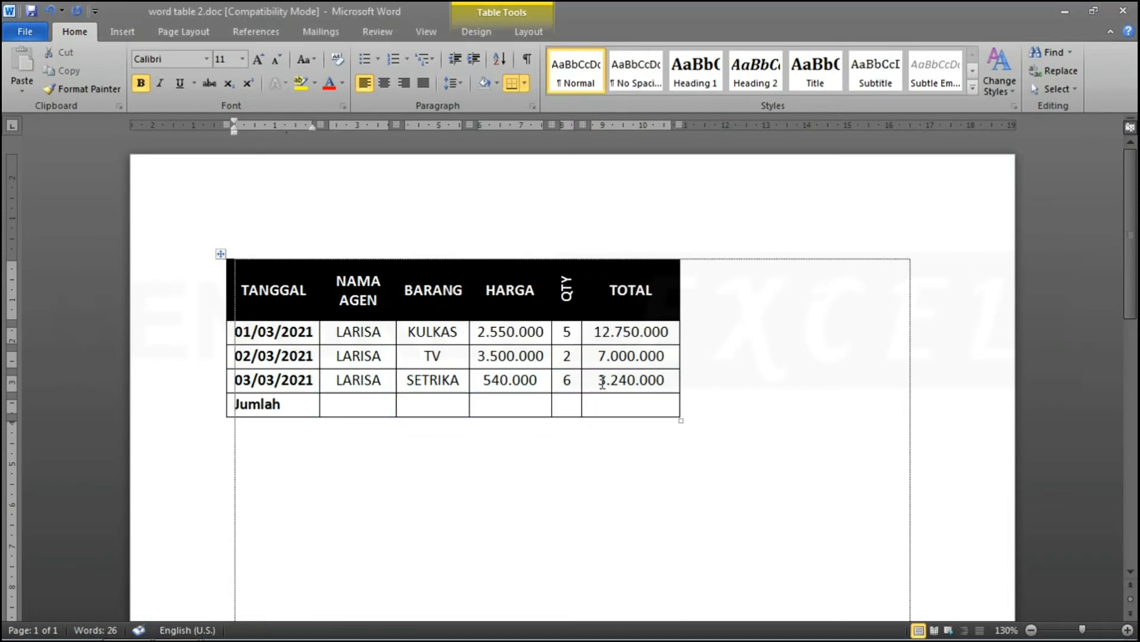
{"action": "key", "text": "ctrl+z"}
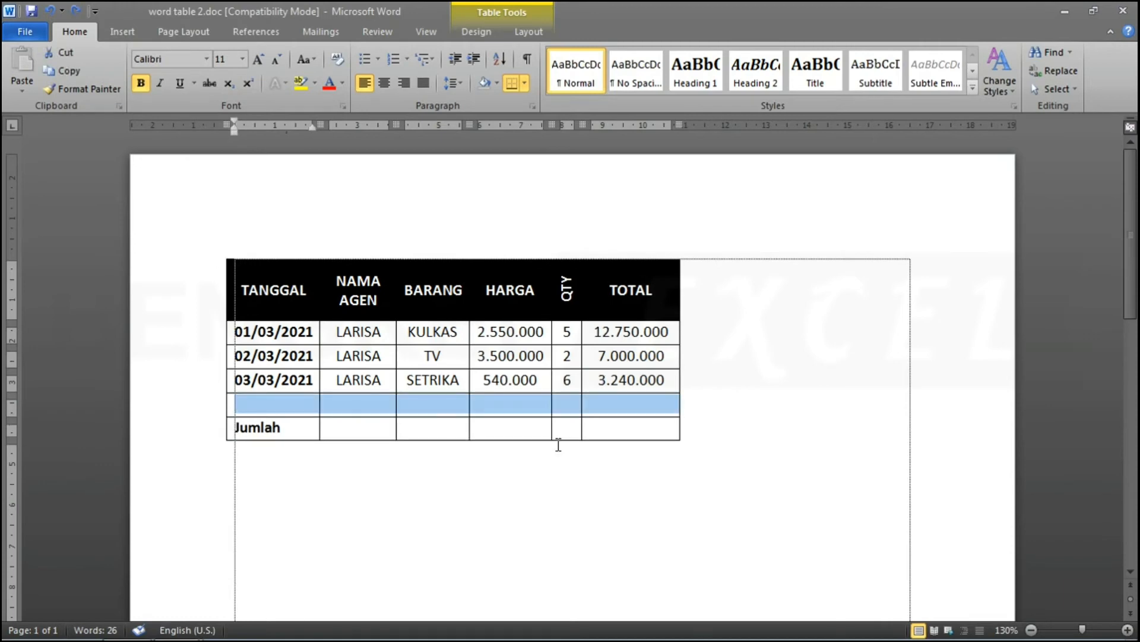
Step: Split the empty cell under NAMA AGEN, above the Jumlah row, into 2 columns and 1 row
{"action": "left_click", "coordinate": [356, 414]}
{"action": "right_click", "coordinate": [344, 405]}
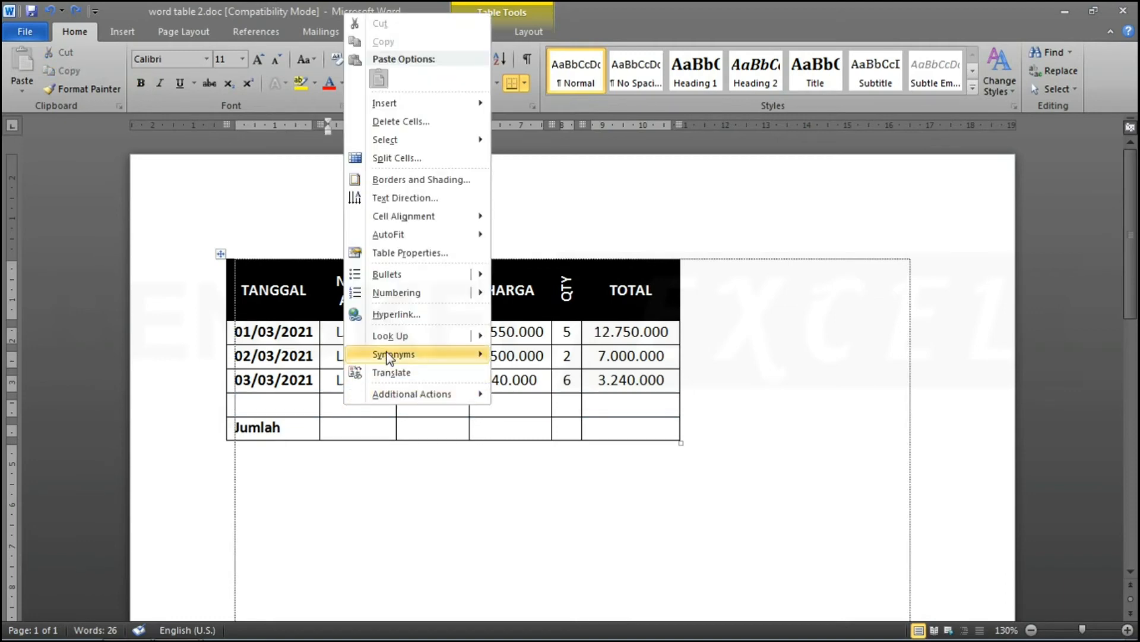
{"action": "left_click", "coordinate": [400, 159]}
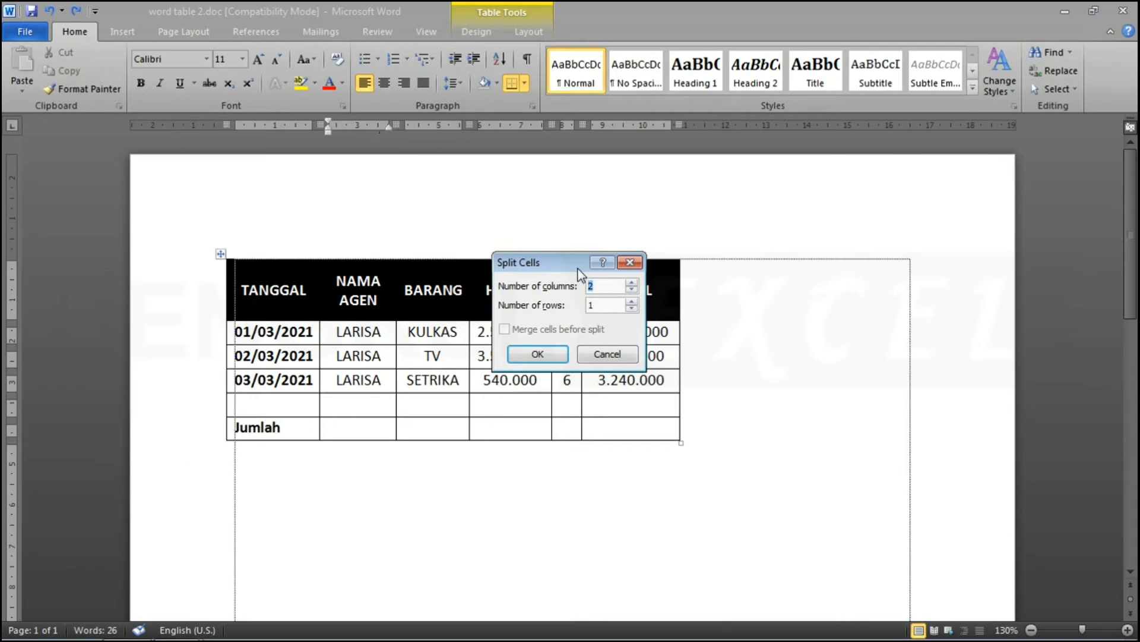
{"action": "left_click", "coordinate": [546, 357]}
{"action": "left_click", "coordinate": [378, 404]}
Step: Move the text cursor back and forth through the neighbouring cells to examine the split under NAMA AGEN
{"action": "key", "text": "Left"}
{"action": "key", "text": "Left"}
{"action": "key", "text": "Left"}
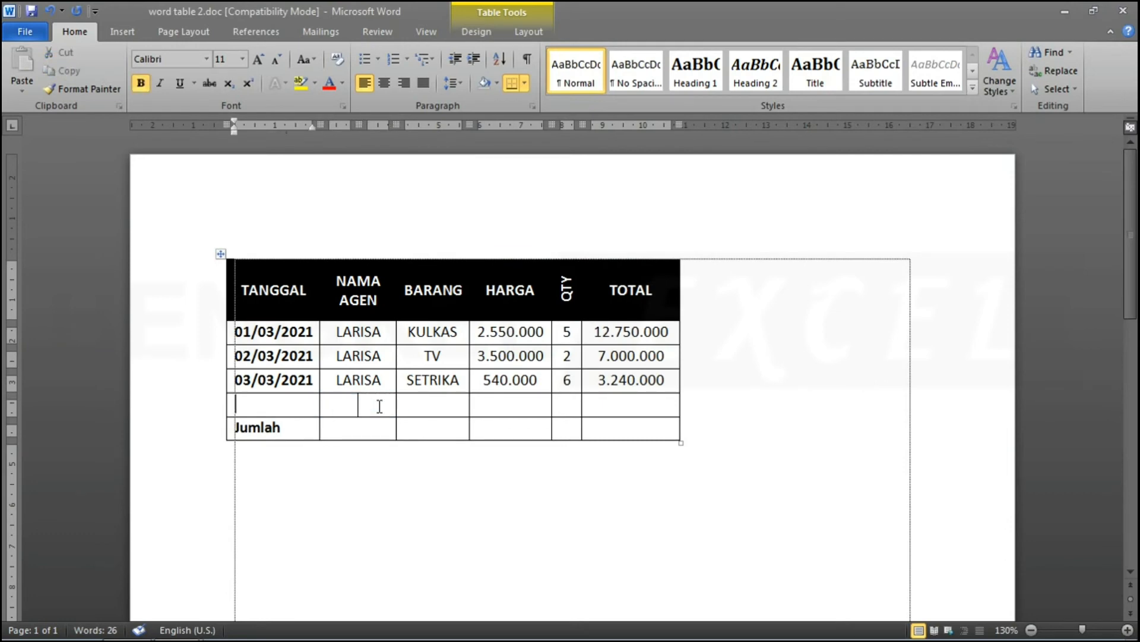
{"action": "key", "text": "Right"}
{"action": "key", "text": "Right"}
{"action": "key", "text": "Left"}
{"action": "key", "text": "Right"}
{"action": "key", "text": "Left"}
{"action": "key", "text": "Left"}
{"action": "key", "text": "Right"}
{"action": "key", "text": "Right"}
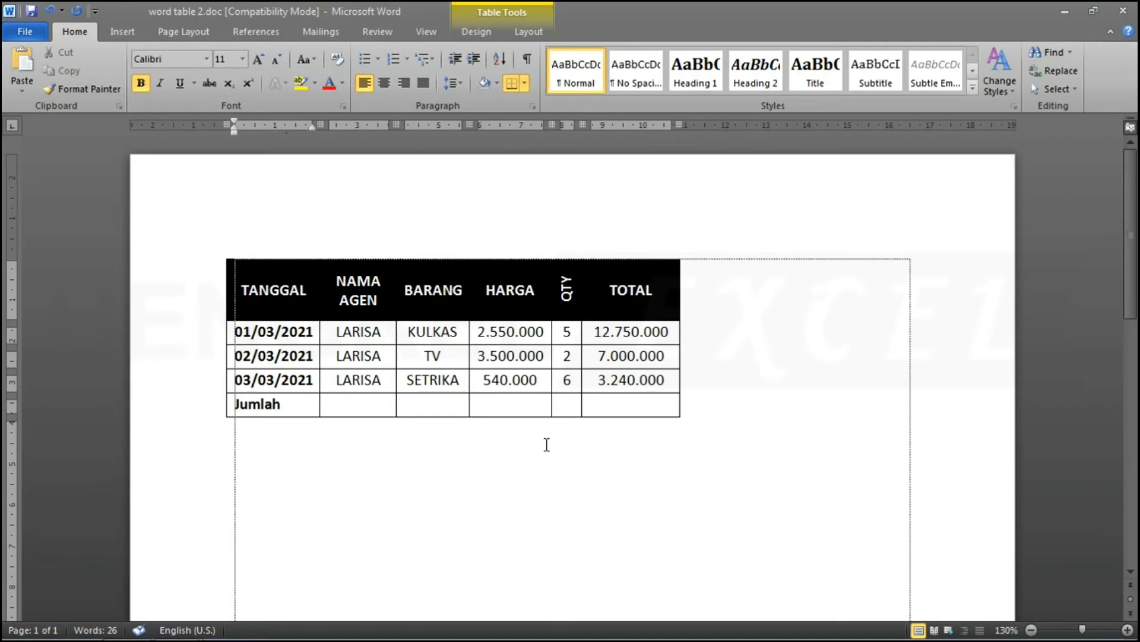
Step: Total the sales with the formula =SUM(ABOVE) in the TOTAL cell of the Jumlah row
{"action": "key", "text": "Right"}
{"action": "key", "text": "Right"}
{"action": "key", "text": "Right"}
{"action": "key", "text": "Right"}
{"action": "key", "text": "Right"}
{"action": "key", "text": "Right"}
{"action": "key", "text": "Right"}
{"action": "key", "text": "Right"}
{"action": "key", "text": "Right"}
{"action": "key", "text": "Right"}
{"action": "key", "text": "Right"}
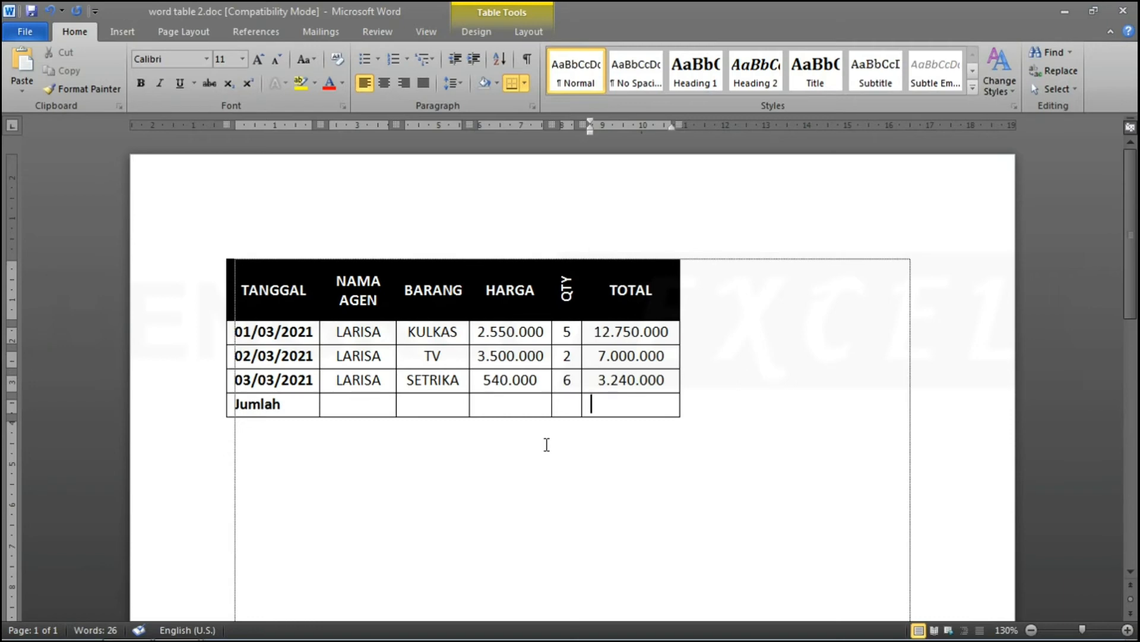
{"action": "left_click", "coordinate": [541, 35]}
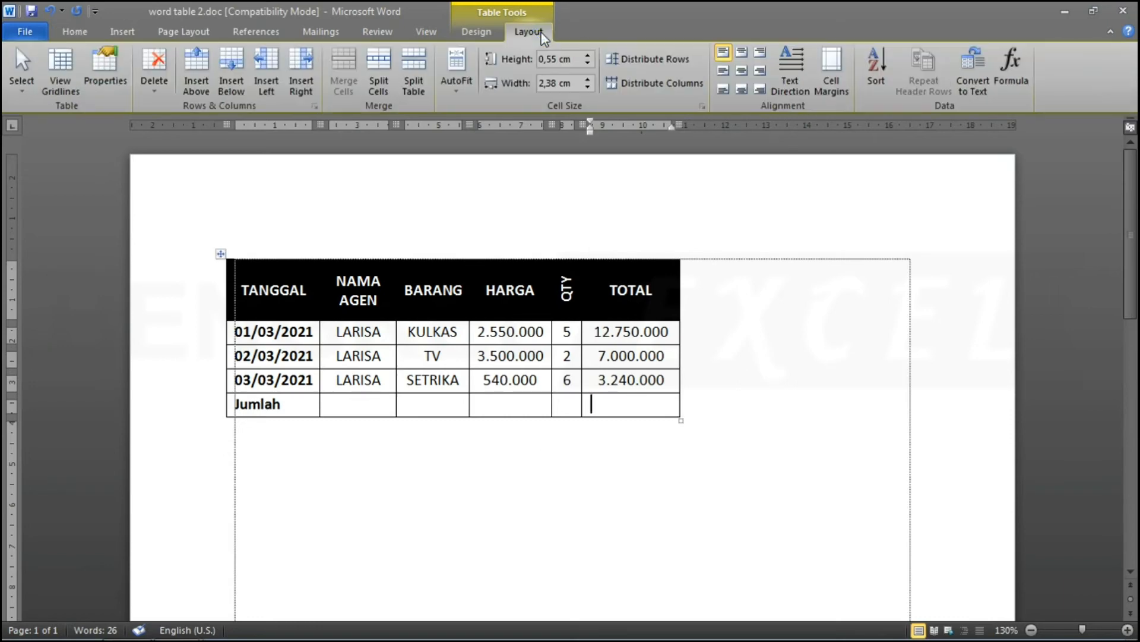
{"action": "left_click", "coordinate": [1014, 73]}
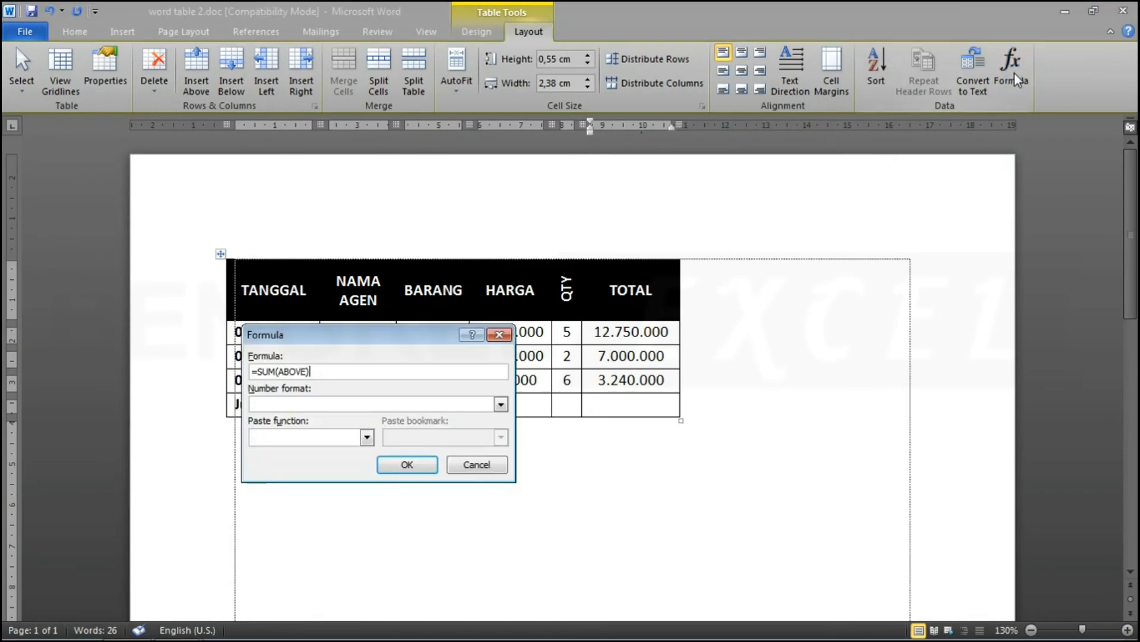
{"action": "left_click", "coordinate": [393, 464]}
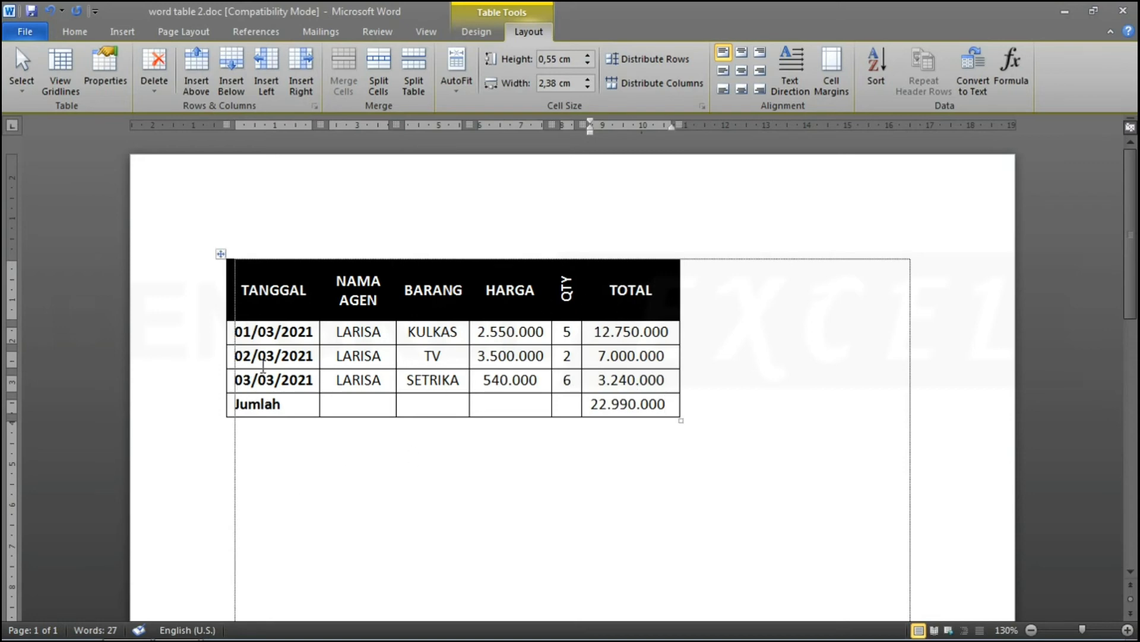
Step: Insert an empty row below the 03/03/2021 row and clear the QTY and TOTAL cells of the Jumlah row
{"action": "left_click_drag", "start_coordinate": [230, 383], "coordinate": [657, 381]}
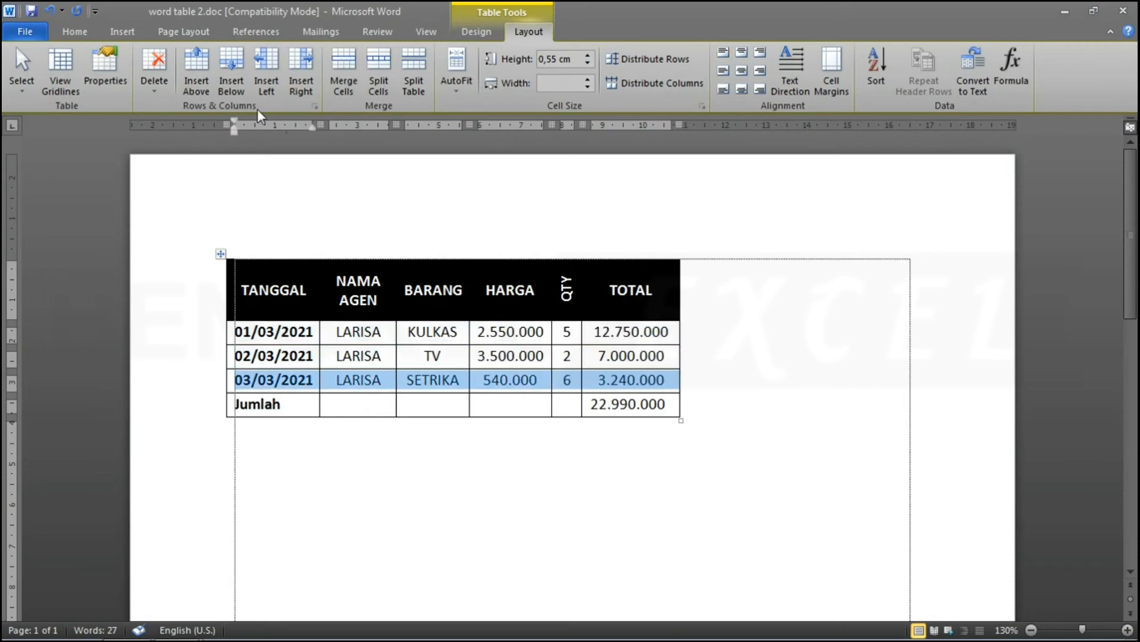
{"action": "left_click", "coordinate": [229, 84]}
{"action": "left_click", "coordinate": [665, 426]}
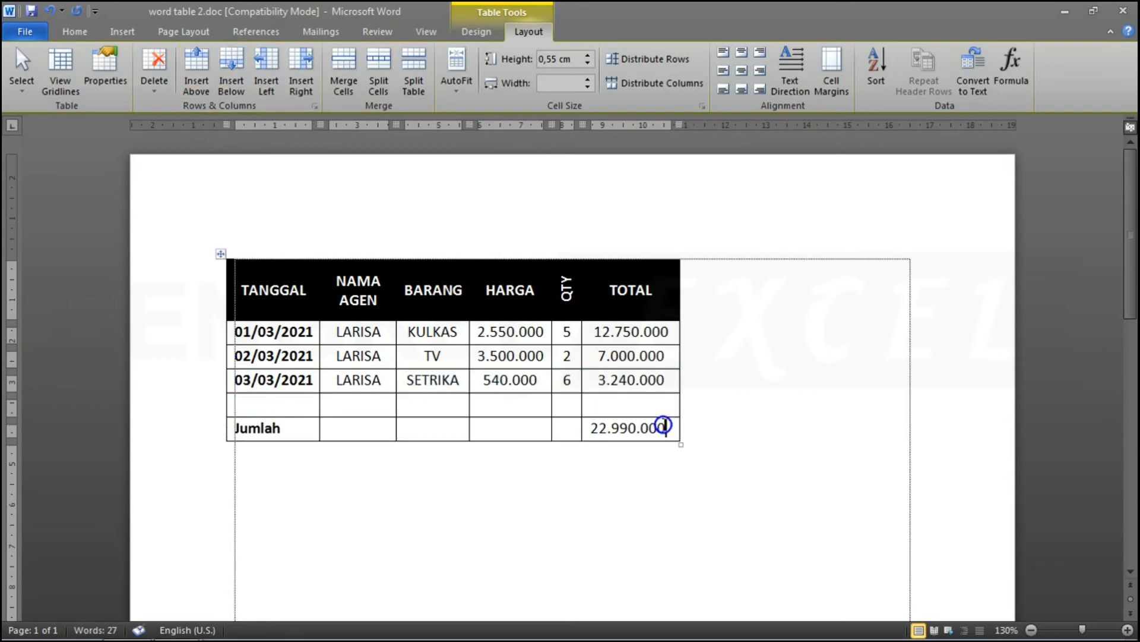
{"action": "left_click_drag", "start_coordinate": [659, 428], "coordinate": [594, 429]}
{"action": "type", "text": "2"}
{"action": "key", "text": "BackSpace"}
{"action": "key", "text": "BackSpace"}
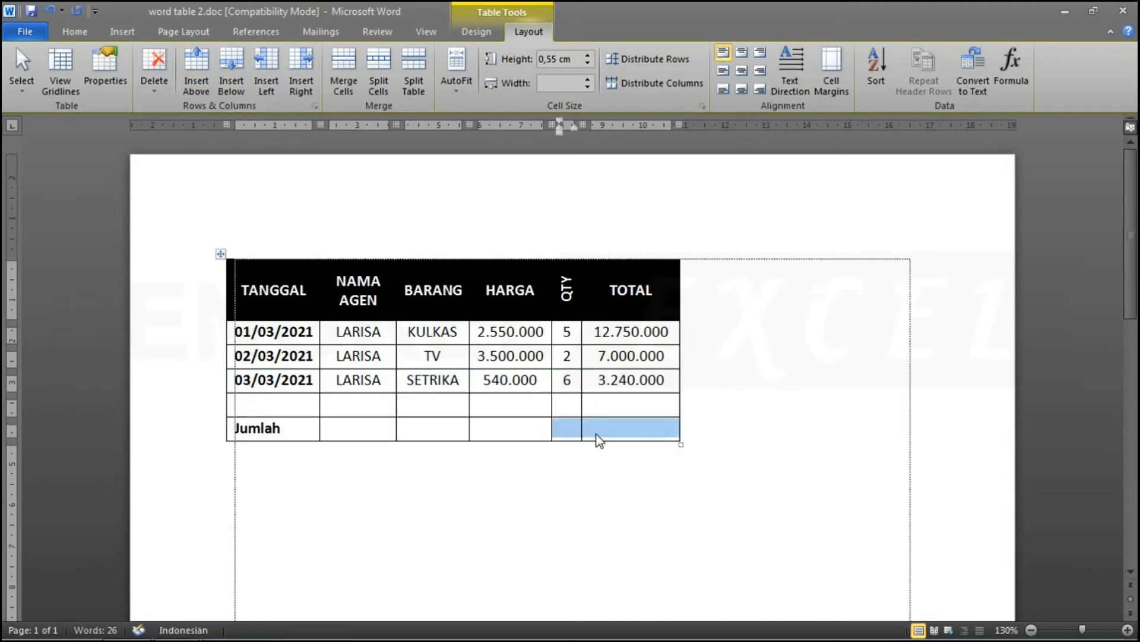
Step: Try recalculating the Jumlah row's TOTAL cell with the formula =SUM(ABOVE), with an empty row directly above it
{"action": "key", "text": "Right"}
{"action": "key", "text": "Left"}
{"action": "left_click", "coordinate": [597, 433]}
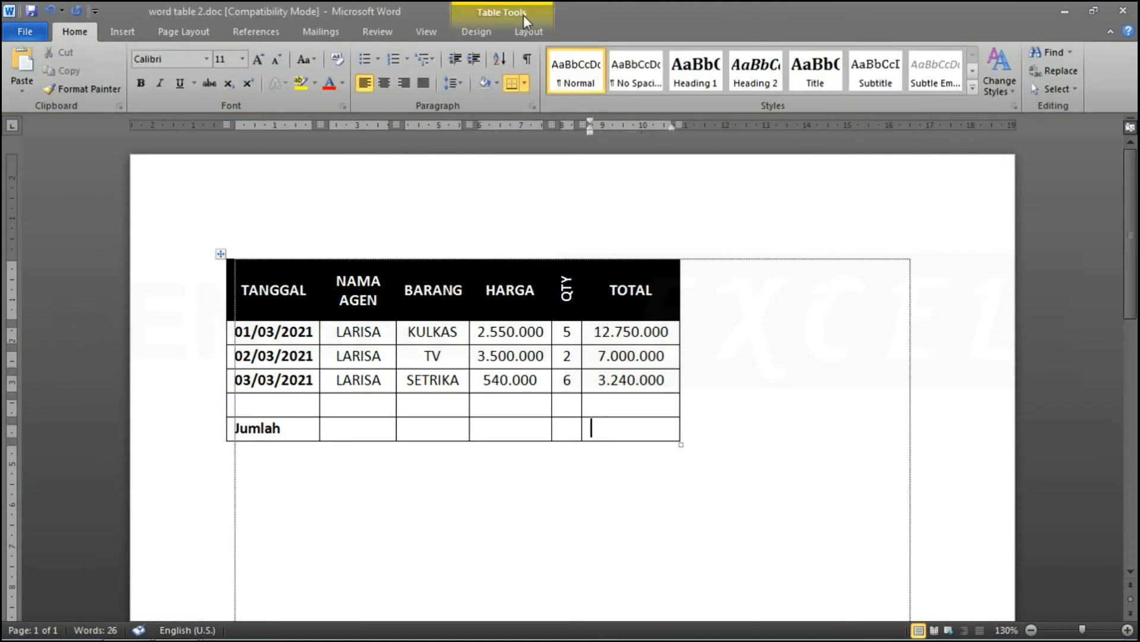
{"action": "left_click", "coordinate": [523, 32]}
{"action": "left_click", "coordinate": [1012, 87]}
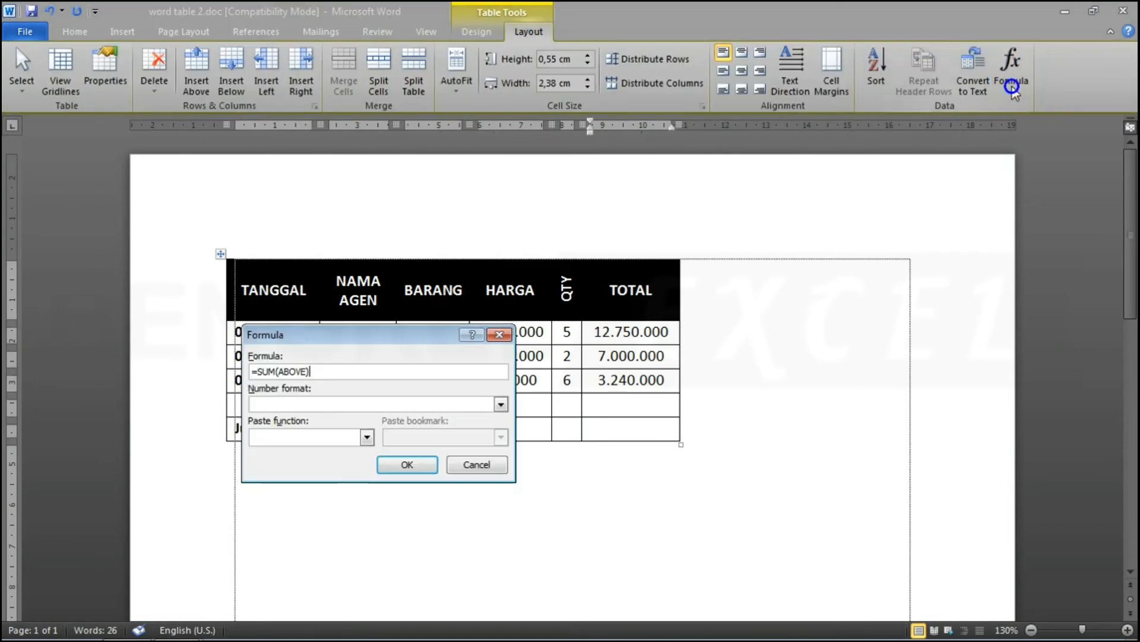
{"action": "left_click", "coordinate": [398, 467]}
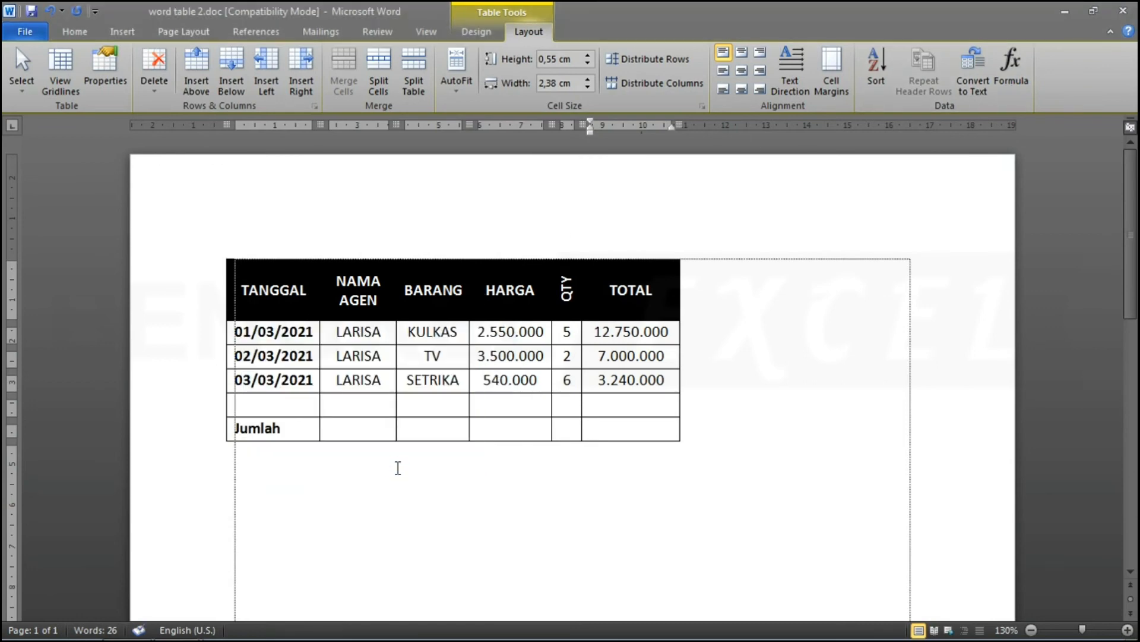
Step: Undo the repeated formula, the clearing of the total and the row insertion, and deselect the 03/03/2021 row
{"action": "key", "text": "Up"}
{"action": "key", "text": "ctrl+z"}
{"action": "key", "text": "ctrl+z"}
{"action": "key", "text": "ctrl+z"}
{"action": "key", "text": "ctrl+z"}
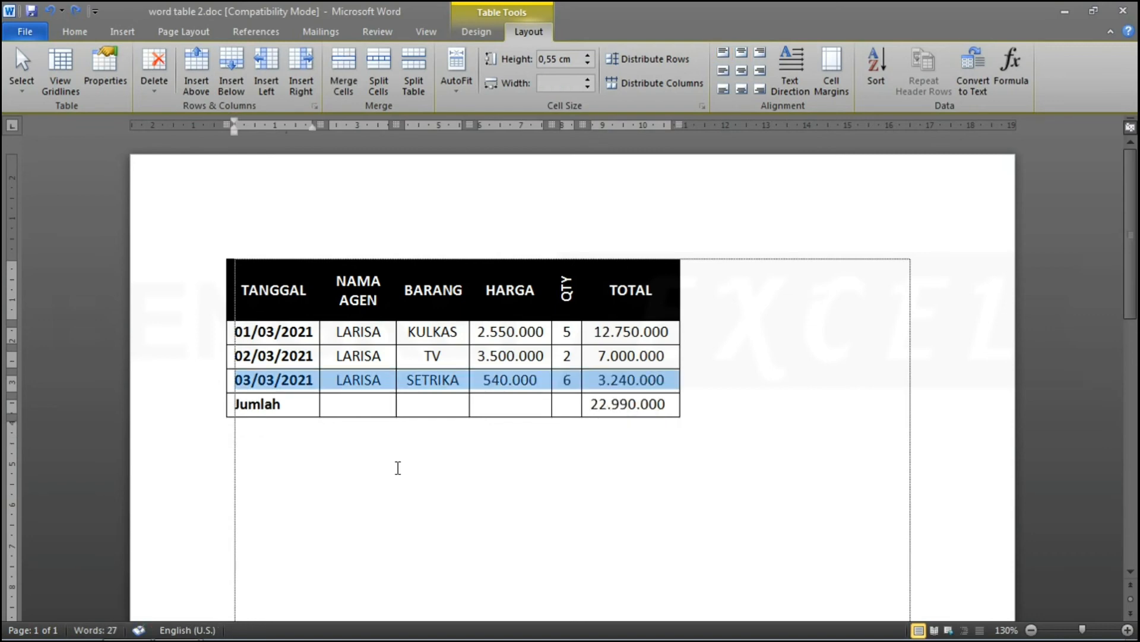
{"action": "key", "text": "Right"}
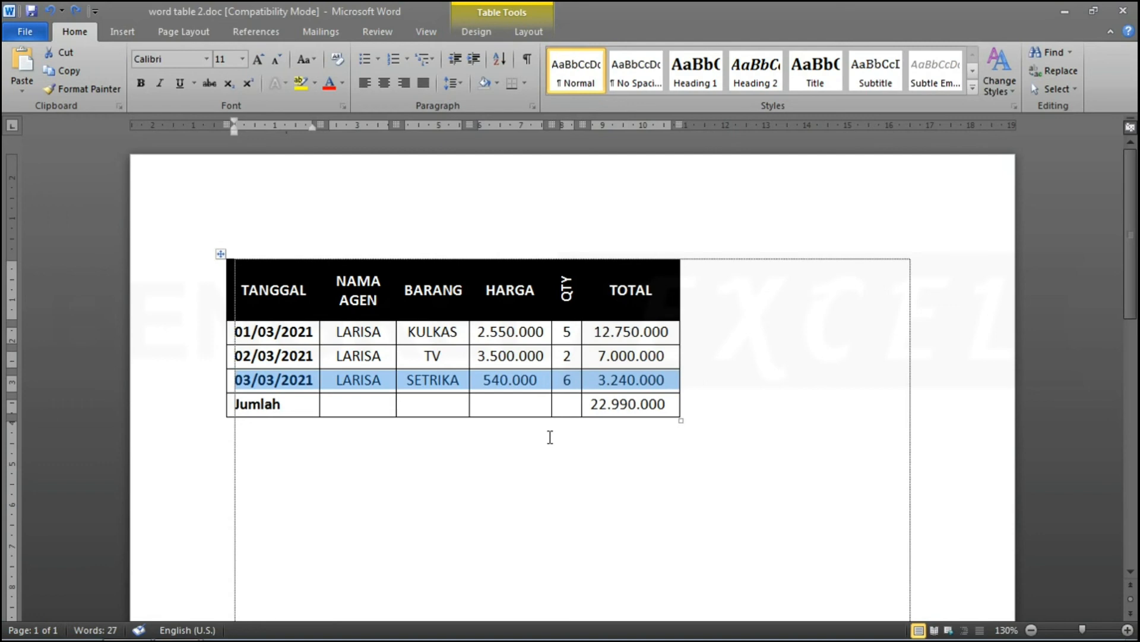
{"action": "key", "text": "Up"}
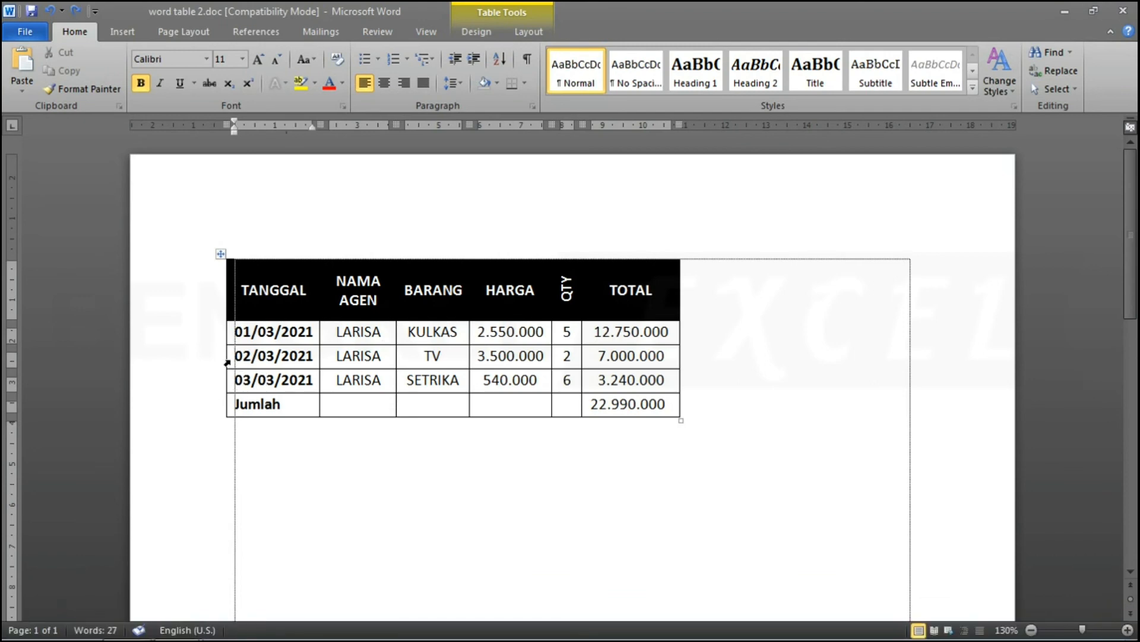
Step: Cut the contents of the 02/03/2021 row and paste them on the empty line beneath the table
{"action": "left_click_drag", "start_coordinate": [228, 363], "coordinate": [650, 366]}
{"action": "key", "text": "ctrl+c"}
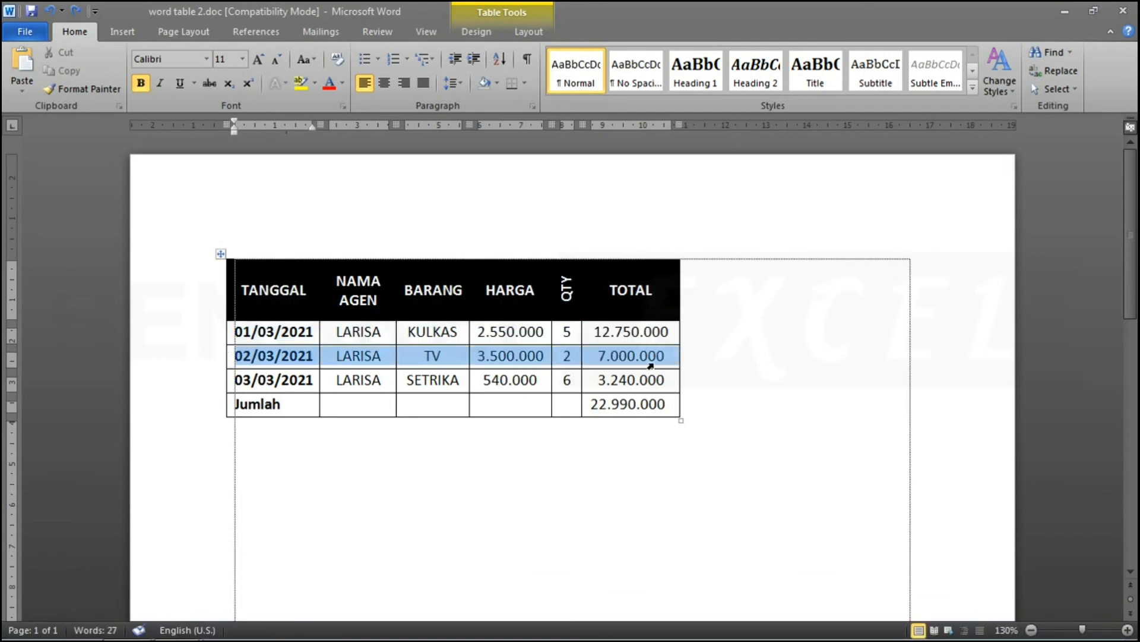
{"action": "right_click", "coordinate": [654, 364]}
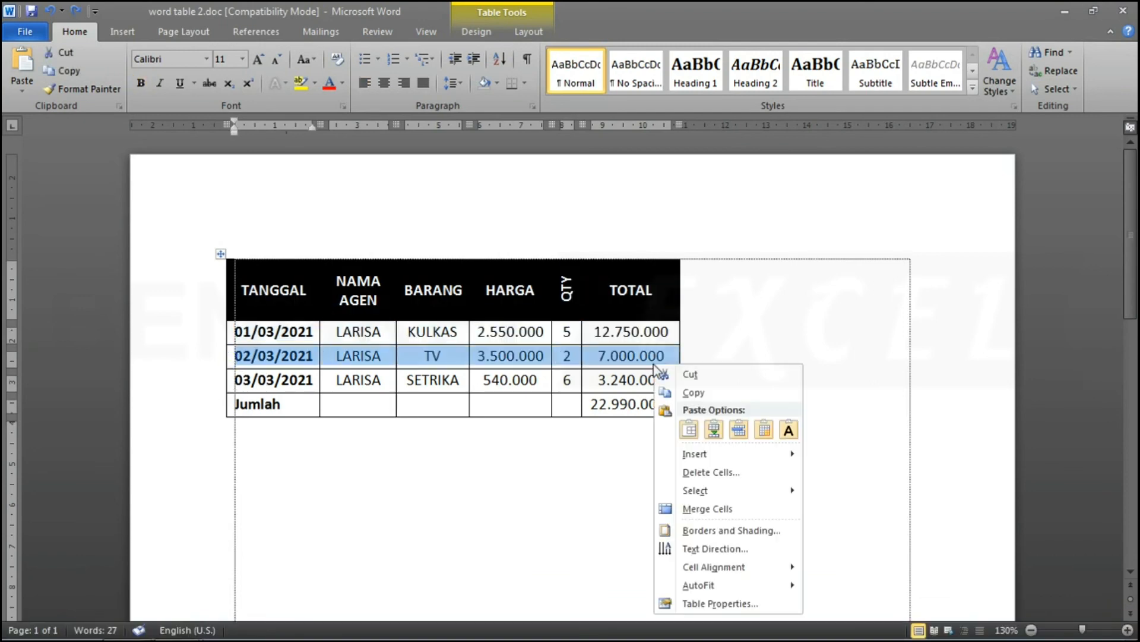
{"action": "left_click", "coordinate": [721, 374]}
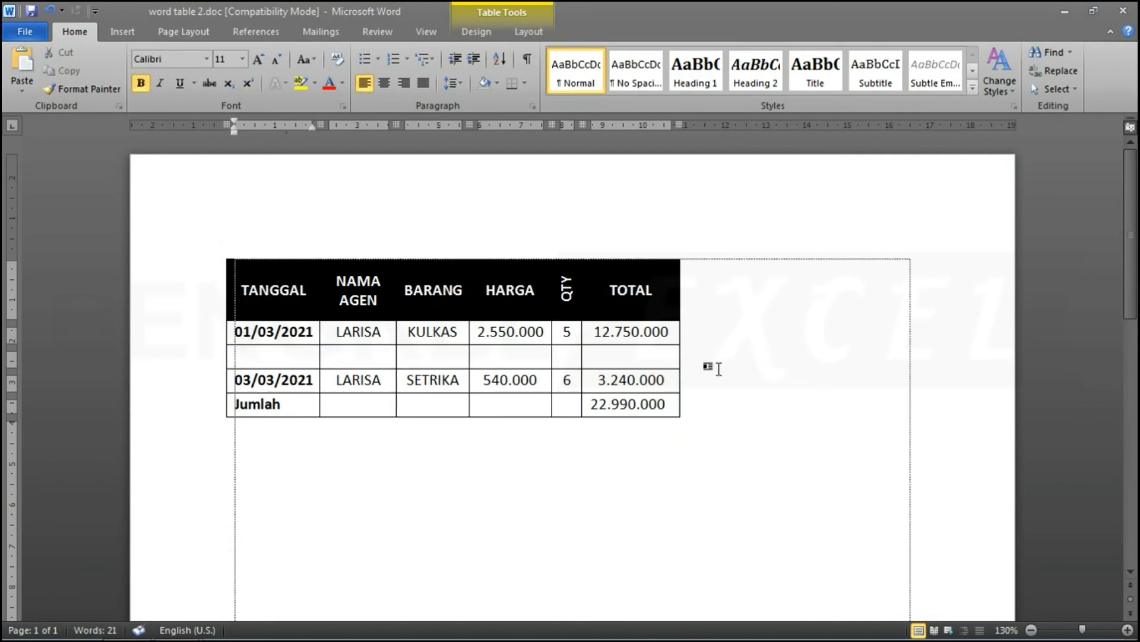
{"action": "left_click", "coordinate": [240, 466]}
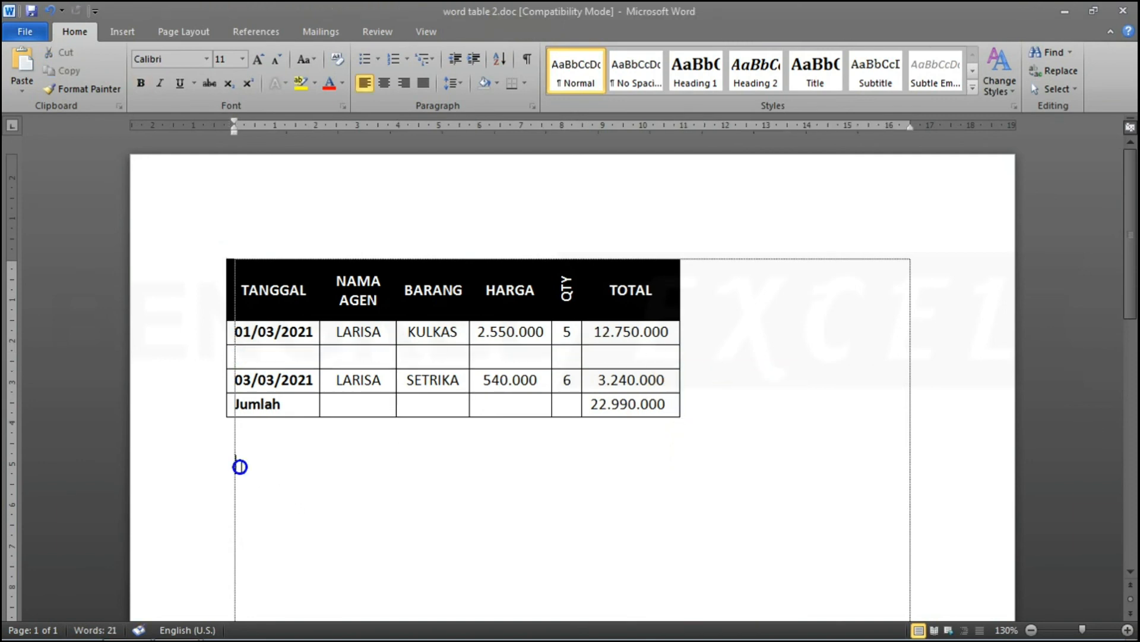
{"action": "right_click", "coordinate": [240, 466]}
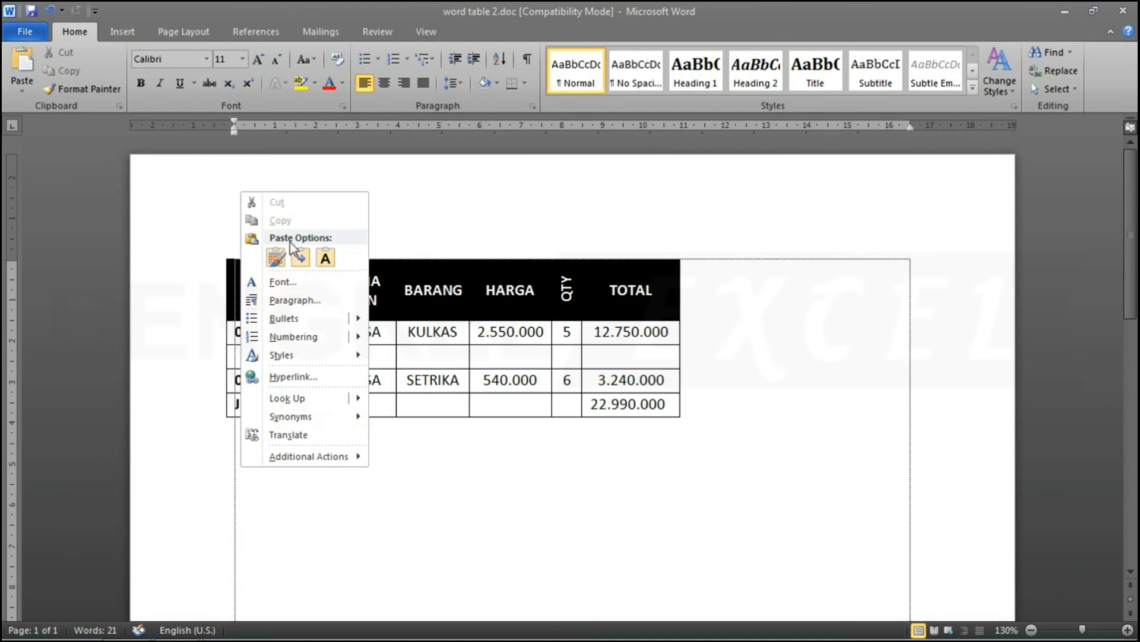
{"action": "left_click", "coordinate": [271, 258]}
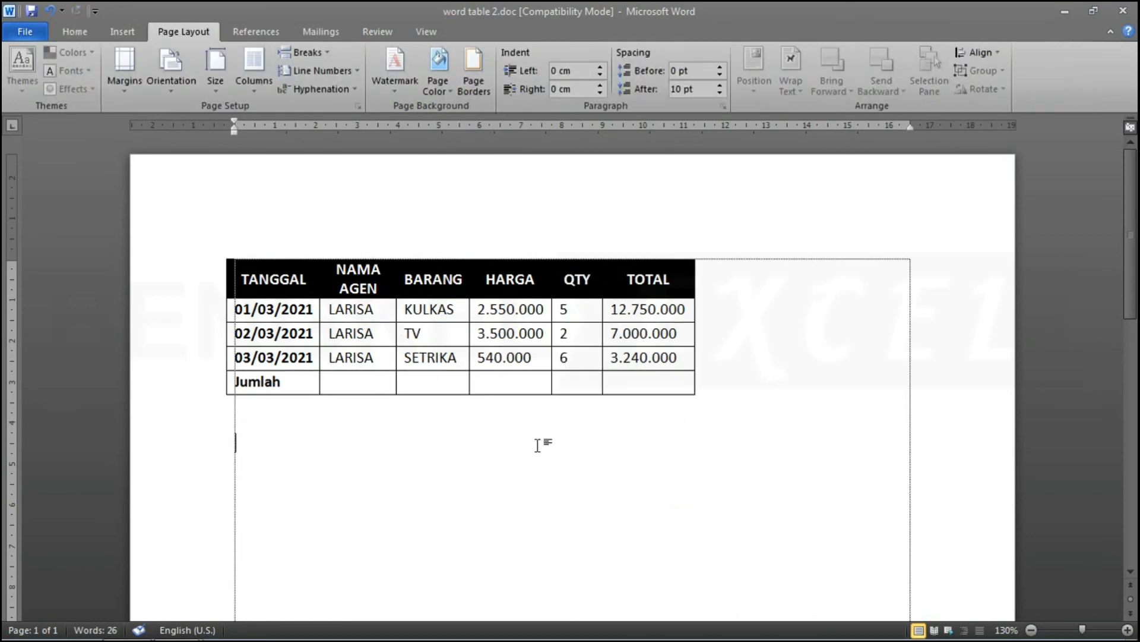
Step: Insert two empty rows between the 03/03/2021 row and the Jumlah row
{"action": "left_click", "coordinate": [238, 358]}
{"action": "left_click", "coordinate": [524, 33]}
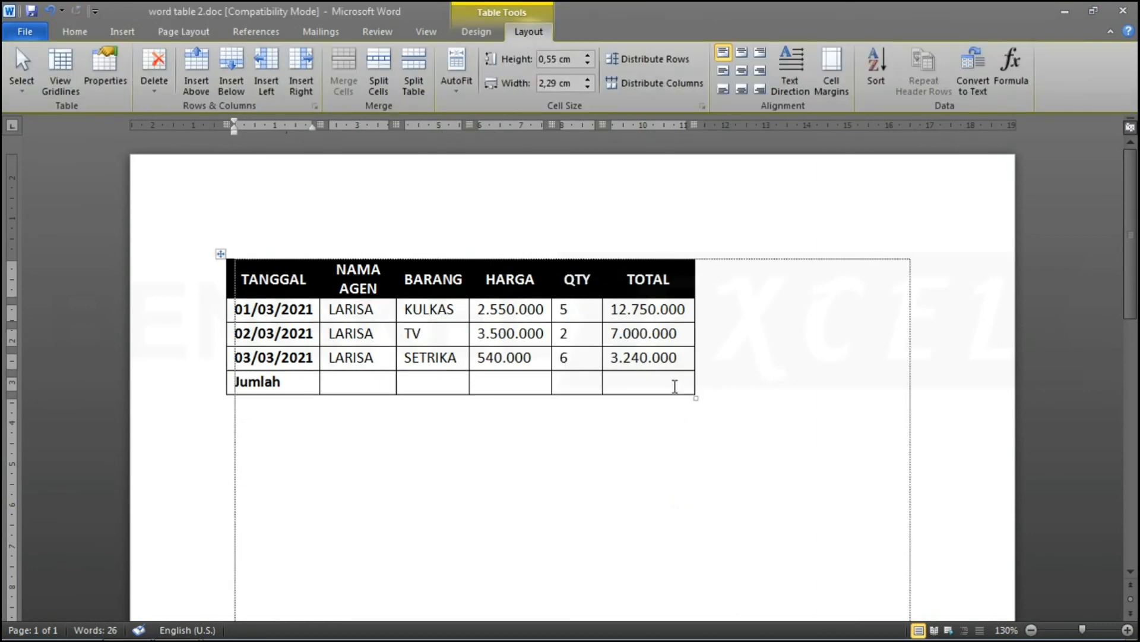
{"action": "left_click_drag", "start_coordinate": [675, 387], "coordinate": [261, 383]}
{"action": "left_click", "coordinate": [207, 85]}
{"action": "left_click", "coordinate": [238, 87]}
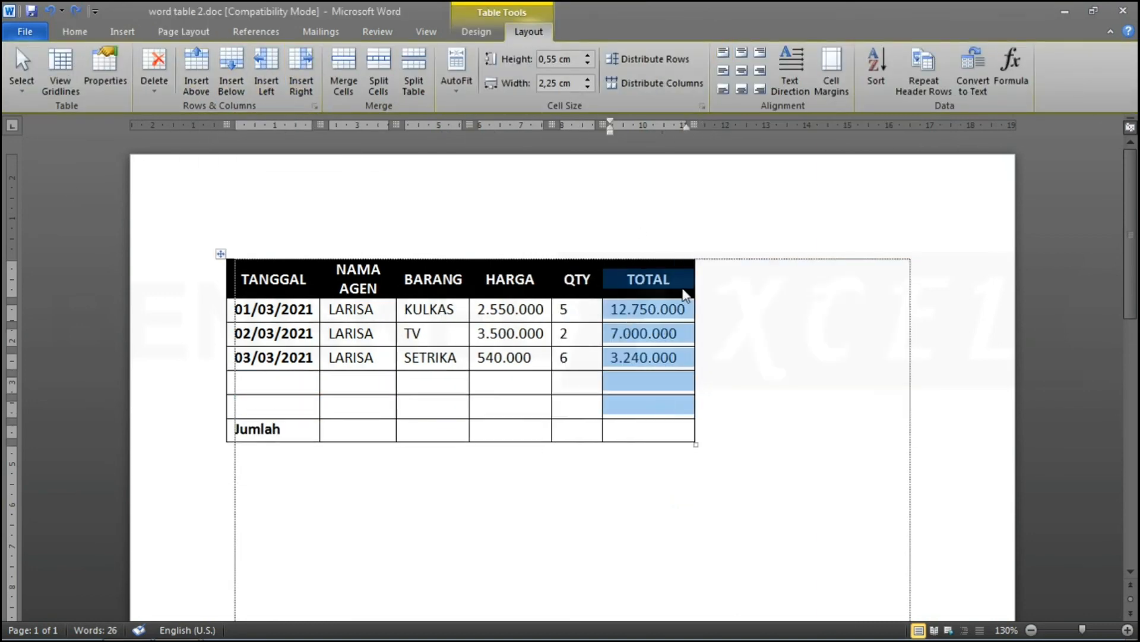
{"action": "left_click", "coordinate": [676, 287]}
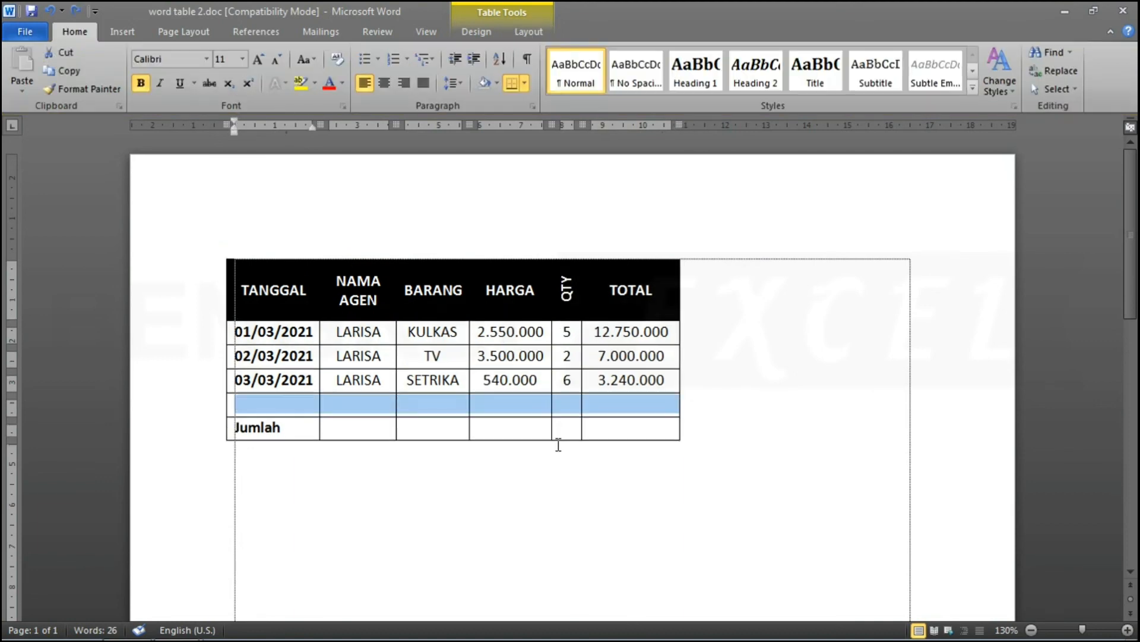
Step: Split the empty cell under NAMA AGEN, directly above the Jumlah row, into 2 columns and 1 row
{"action": "right_click", "coordinate": [354, 410]}
{"action": "left_click", "coordinate": [397, 158]}
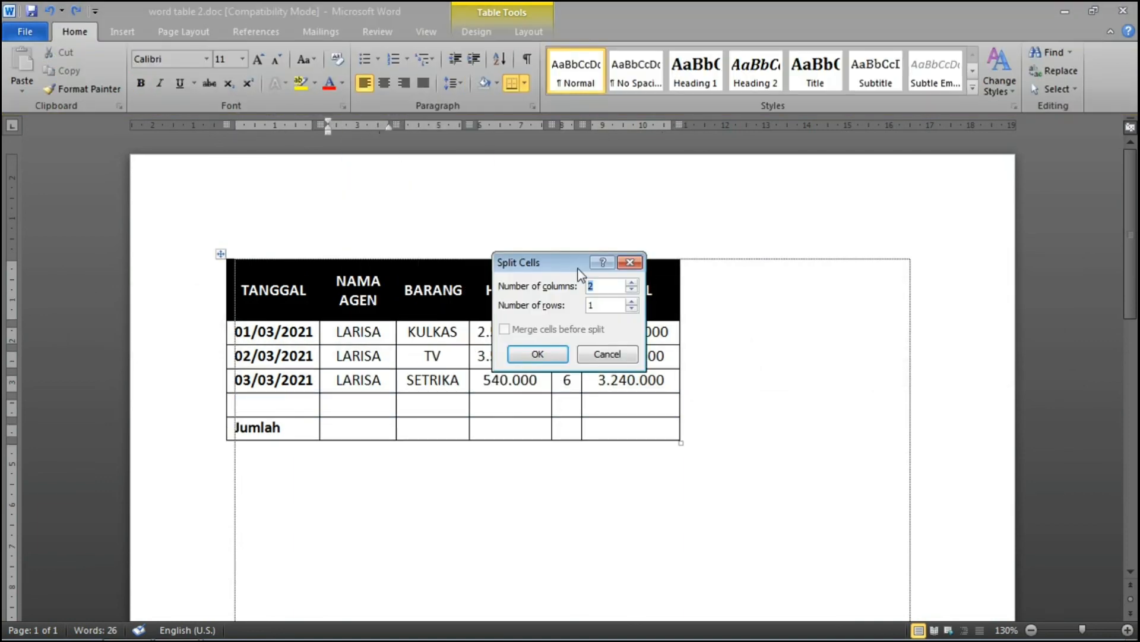
{"action": "key", "text": "Return"}
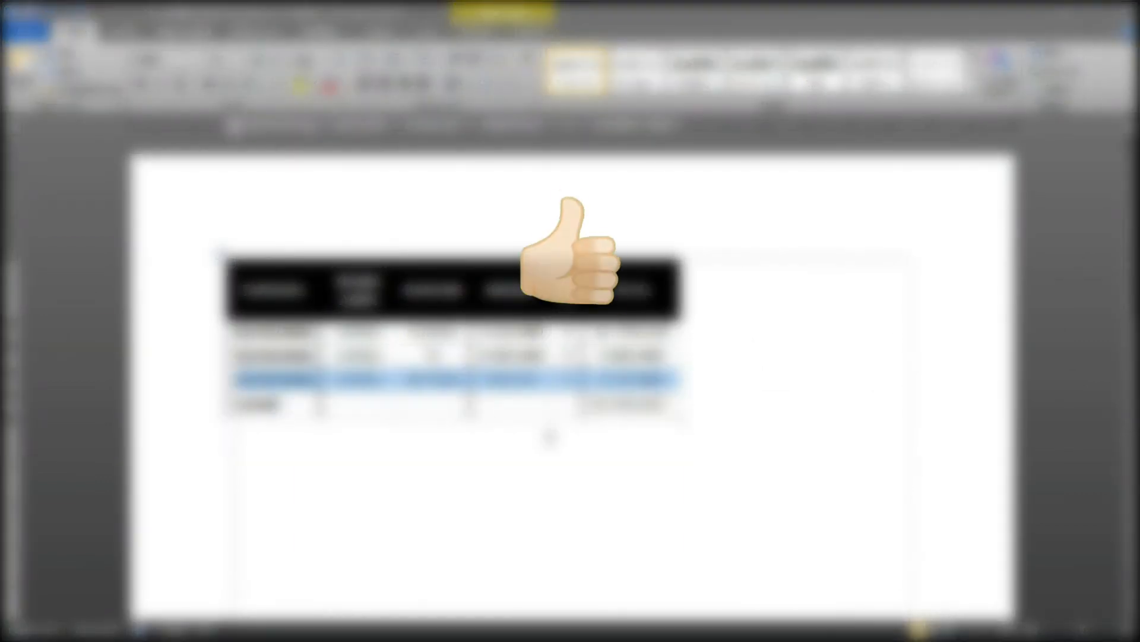